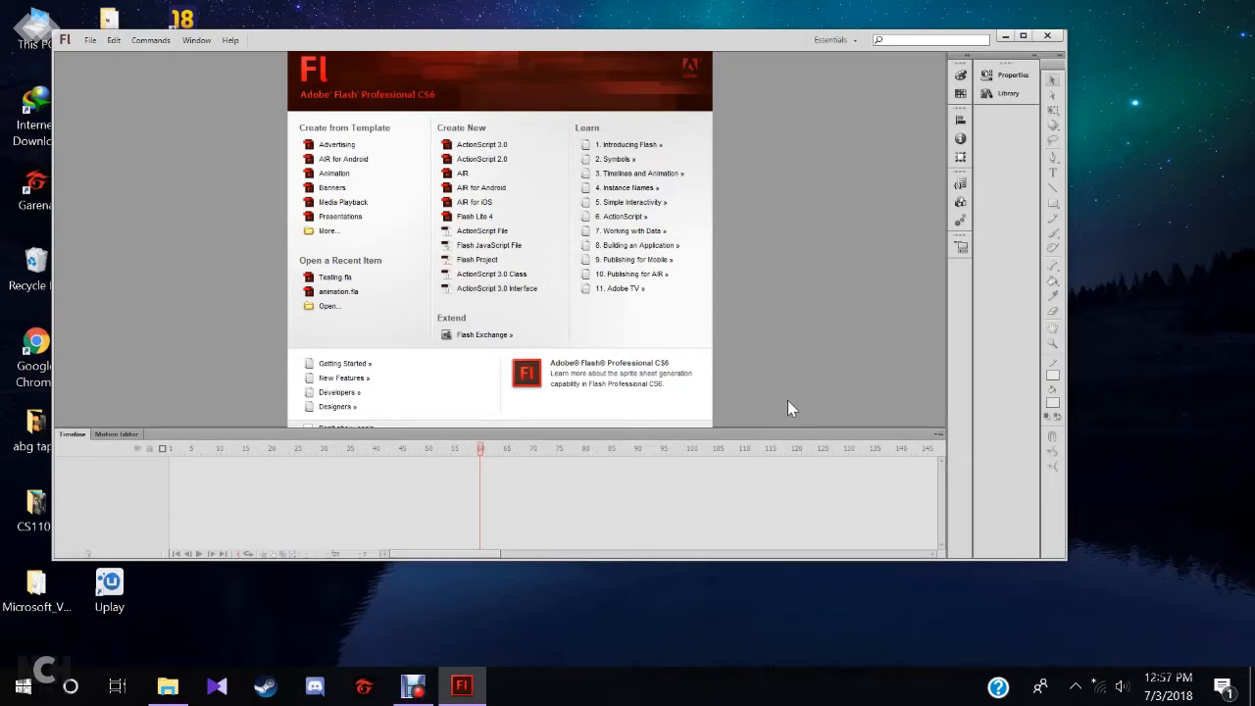
Step: Create a new ActionScript 3.0 document and set its stage dimensions to 500 px wide by 300 px high
left_click(493, 149)
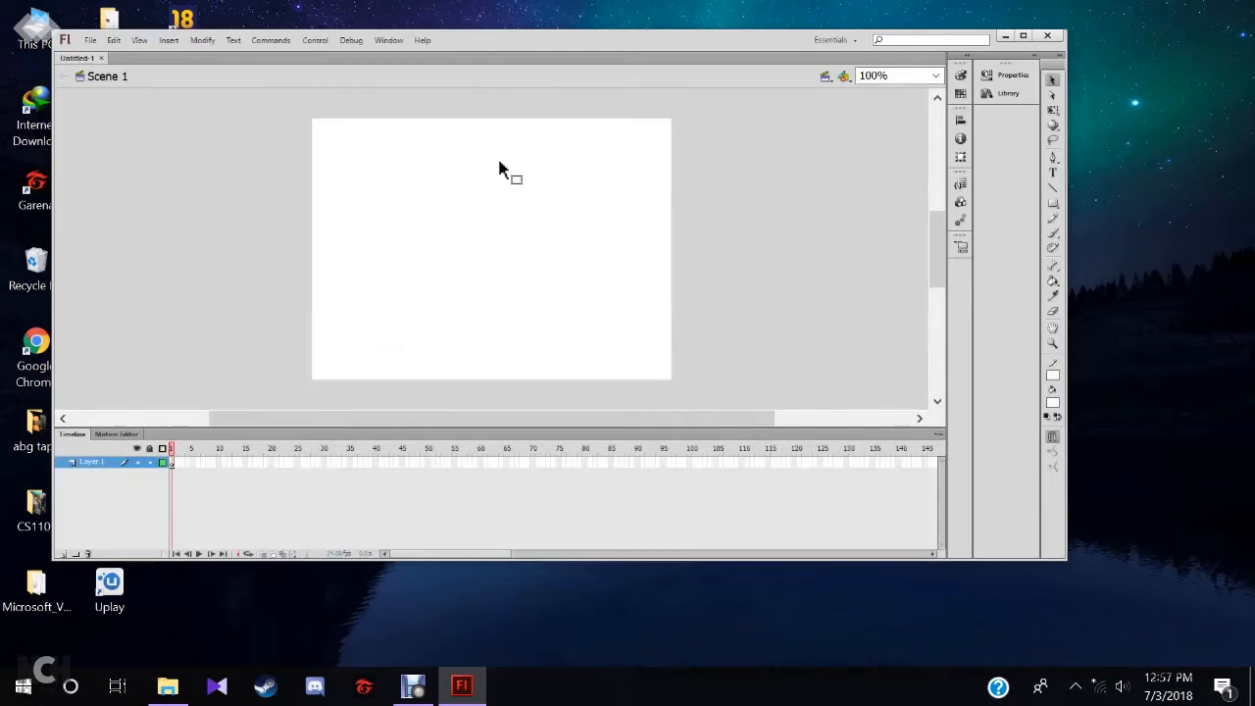
left_click(170, 41)
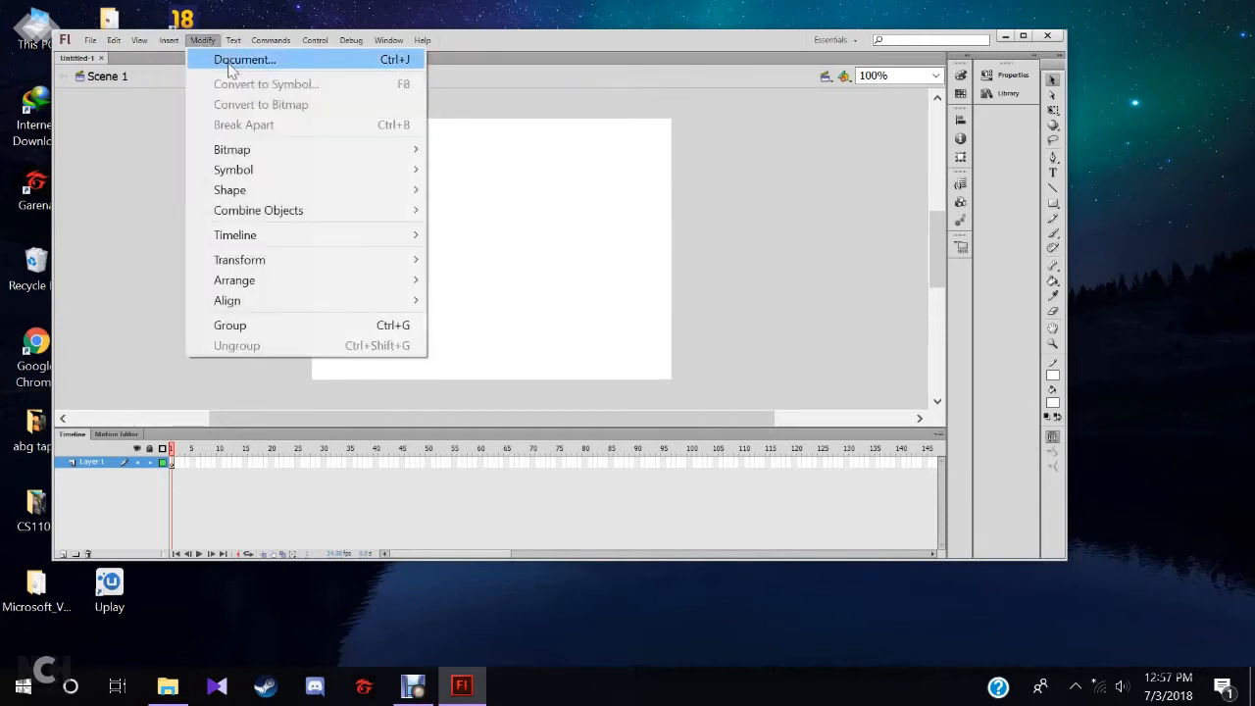
left_click(235, 59)
type("500 px")
key("Tab")
type("300")
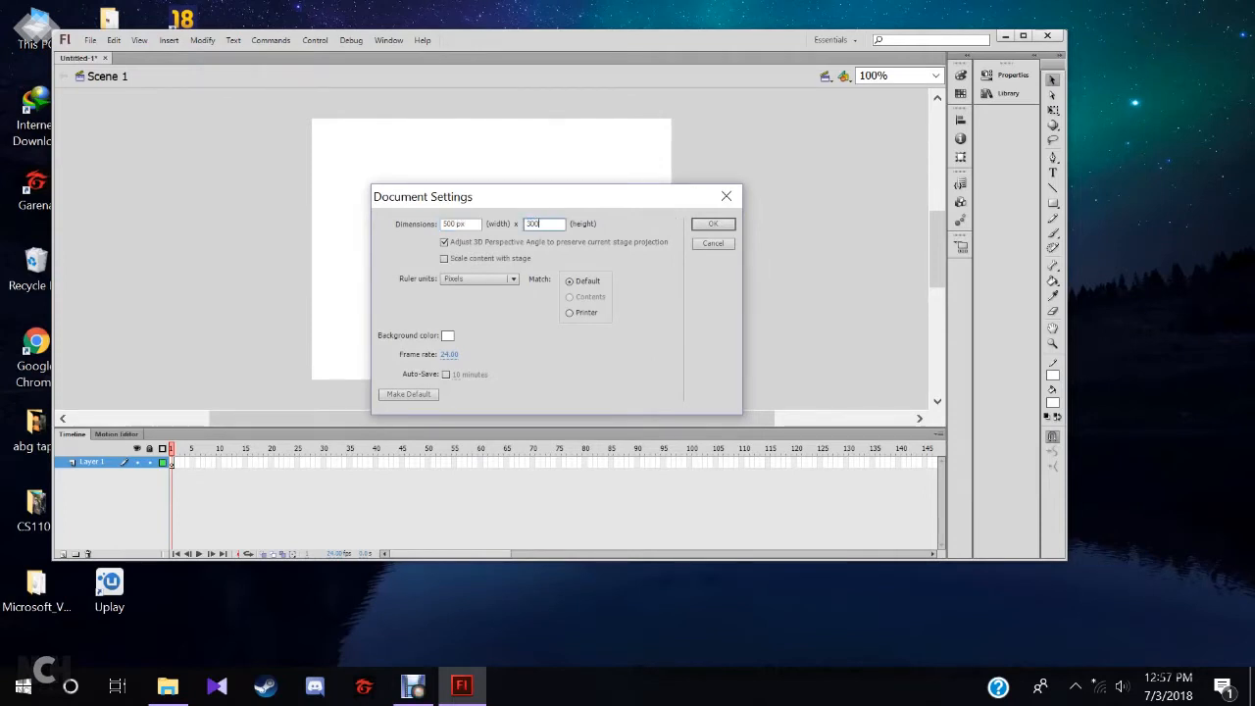
type(" px")
Step: Set the document's background color to bright blue and its frame rate to 12 fps
left_click(448, 336)
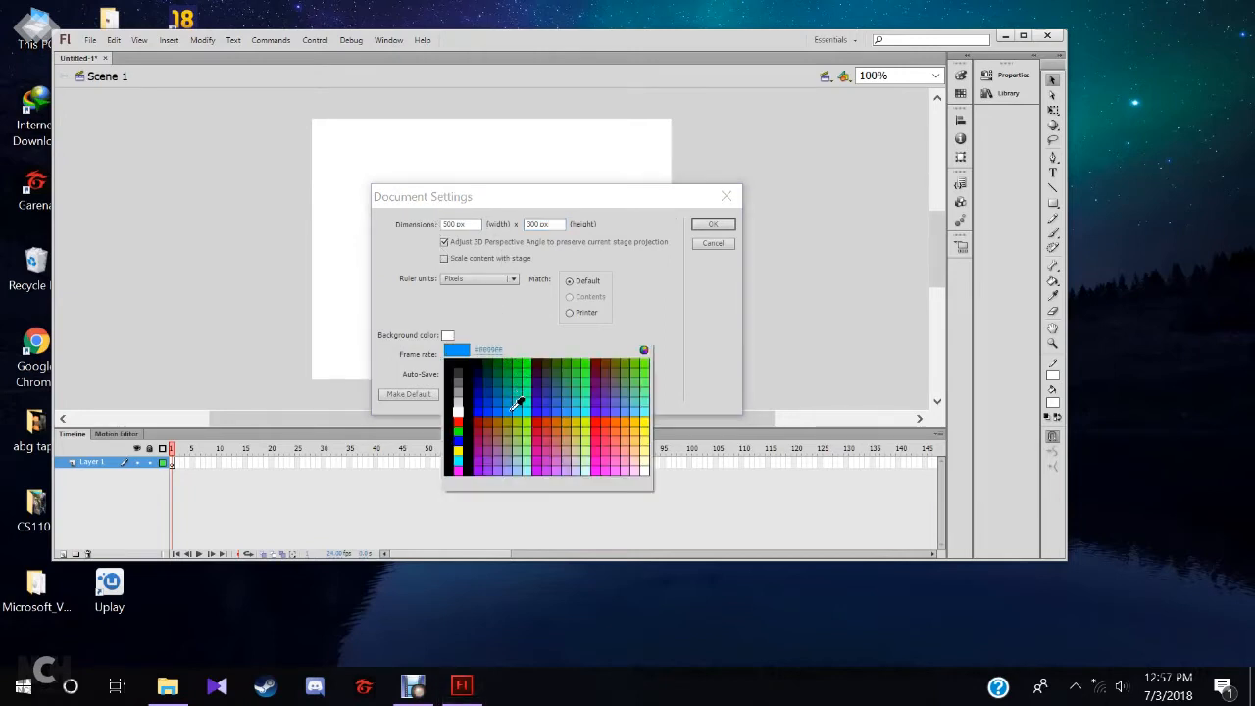
left_click(517, 402)
left_click(449, 355)
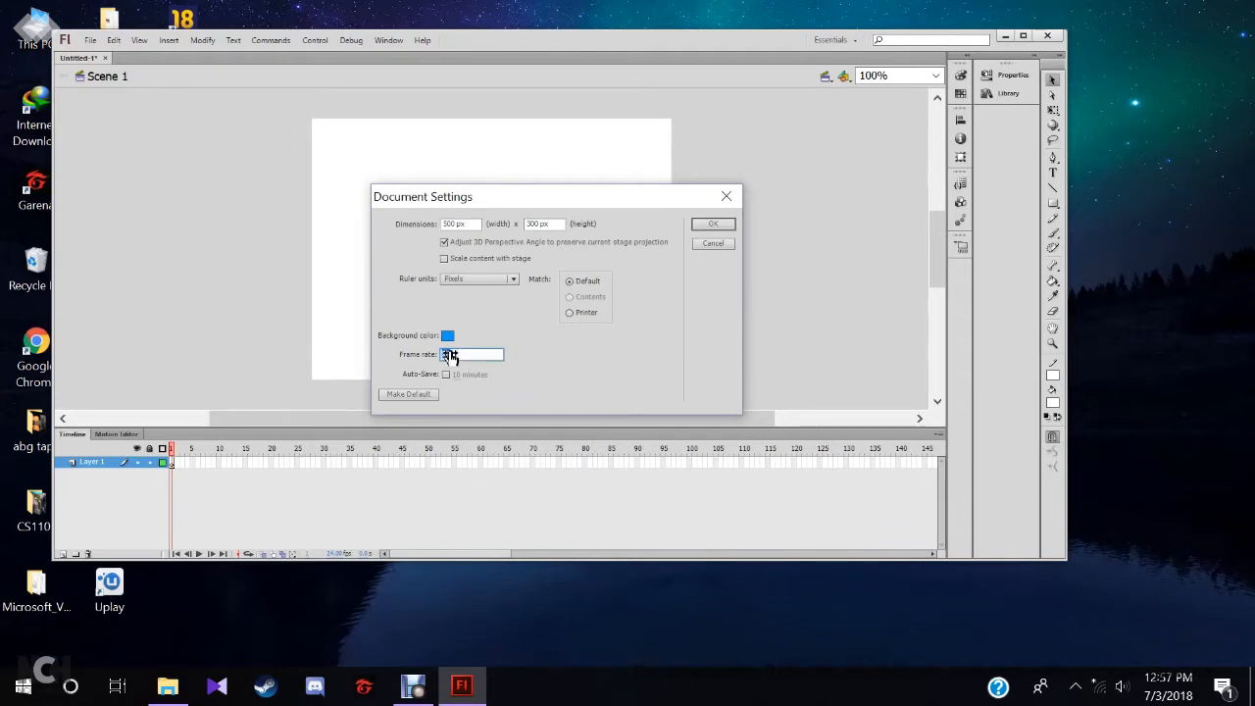
key("Return")
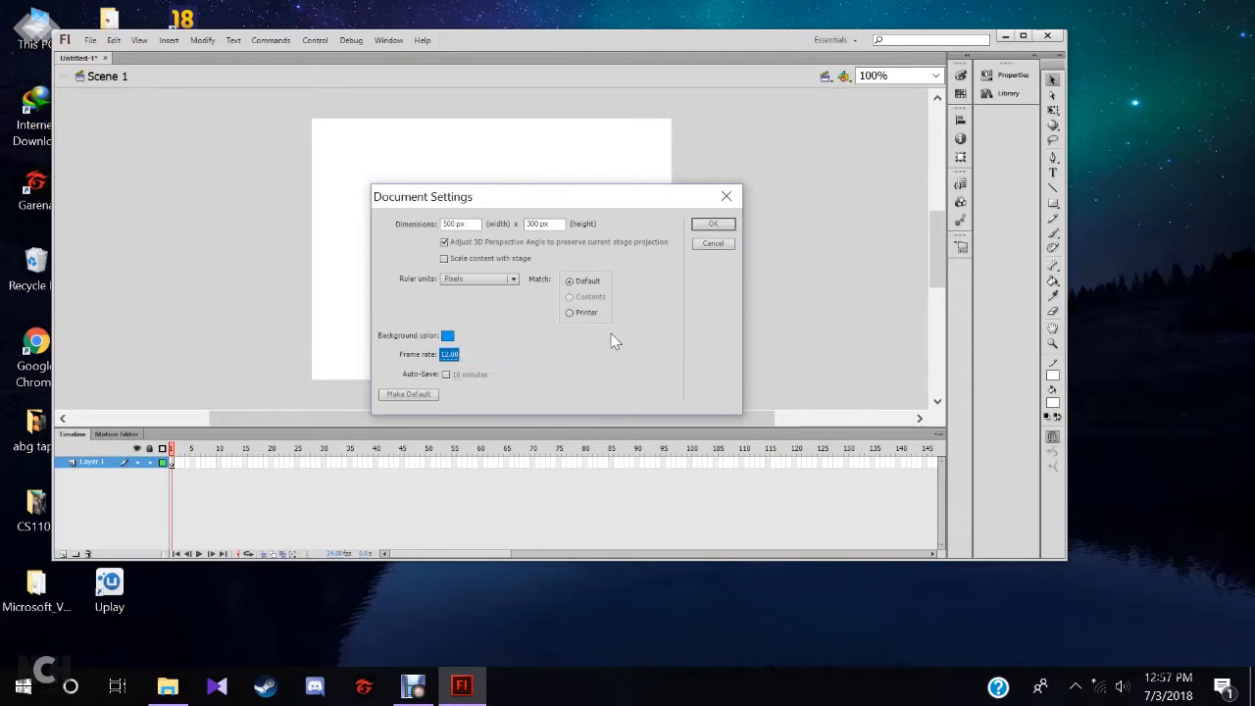
left_click(713, 224)
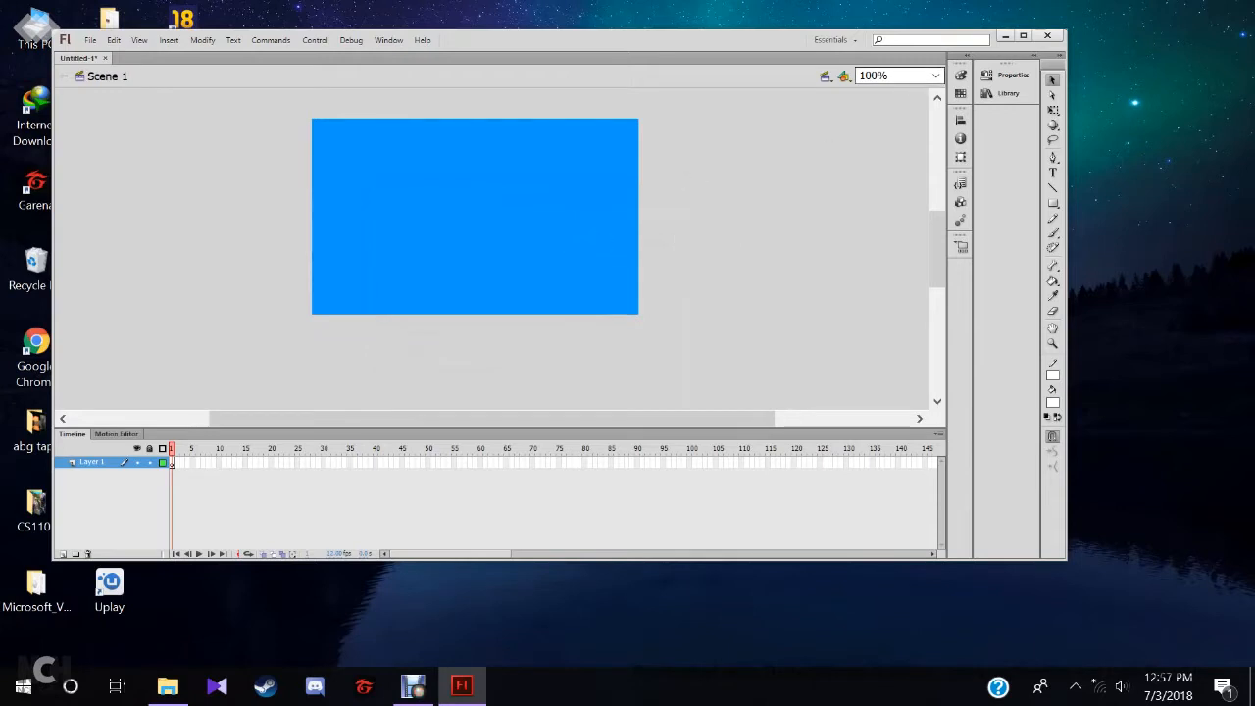
Step: Fit the stage in the window and add the text "Animation tutorial" near the stage's upper-left corner
left_click(934, 77)
left_click(902, 89)
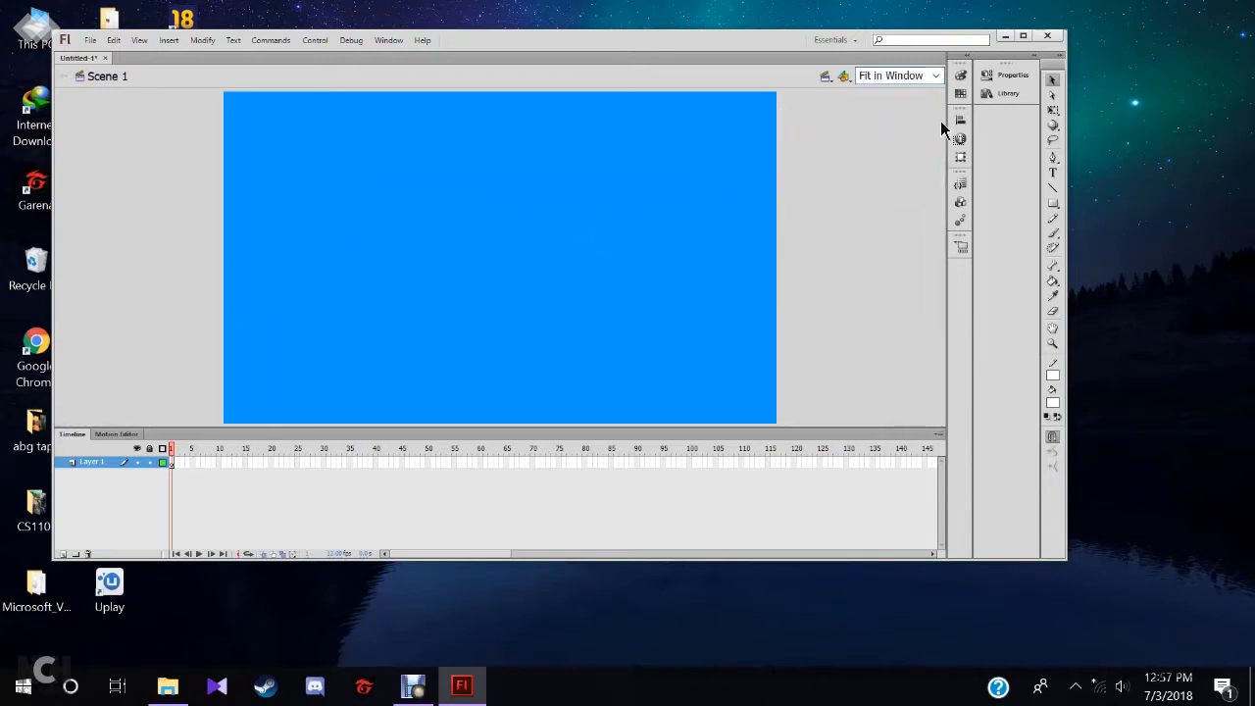
left_click(1052, 174)
left_click_drag(245, 105, 335, 123)
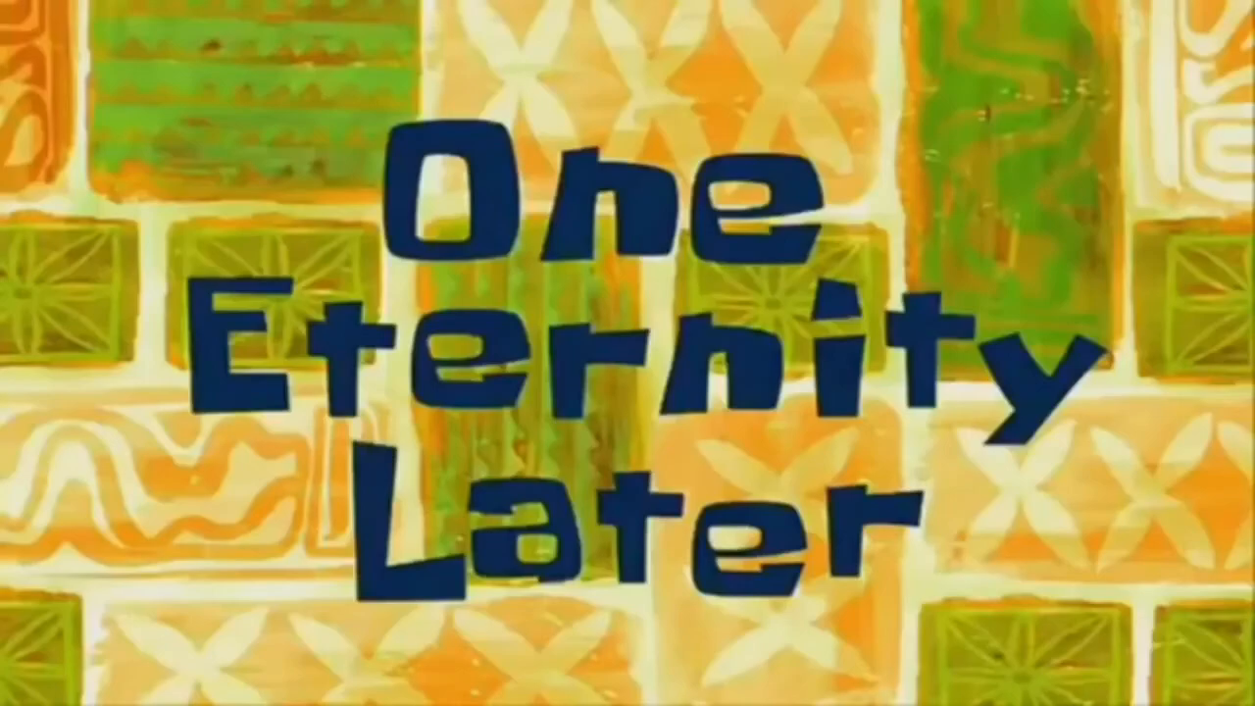
Step: Rename the layer holding the text as "title"
double_click(98, 461)
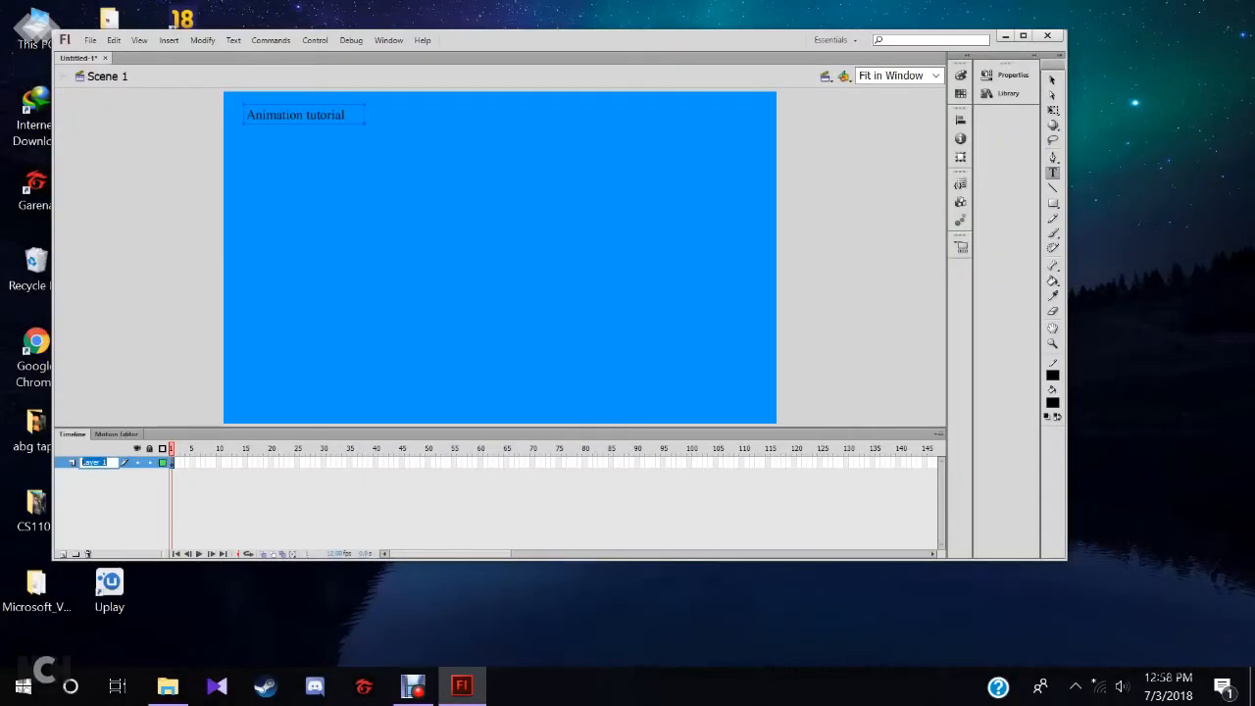
type("title")
left_click(113, 502)
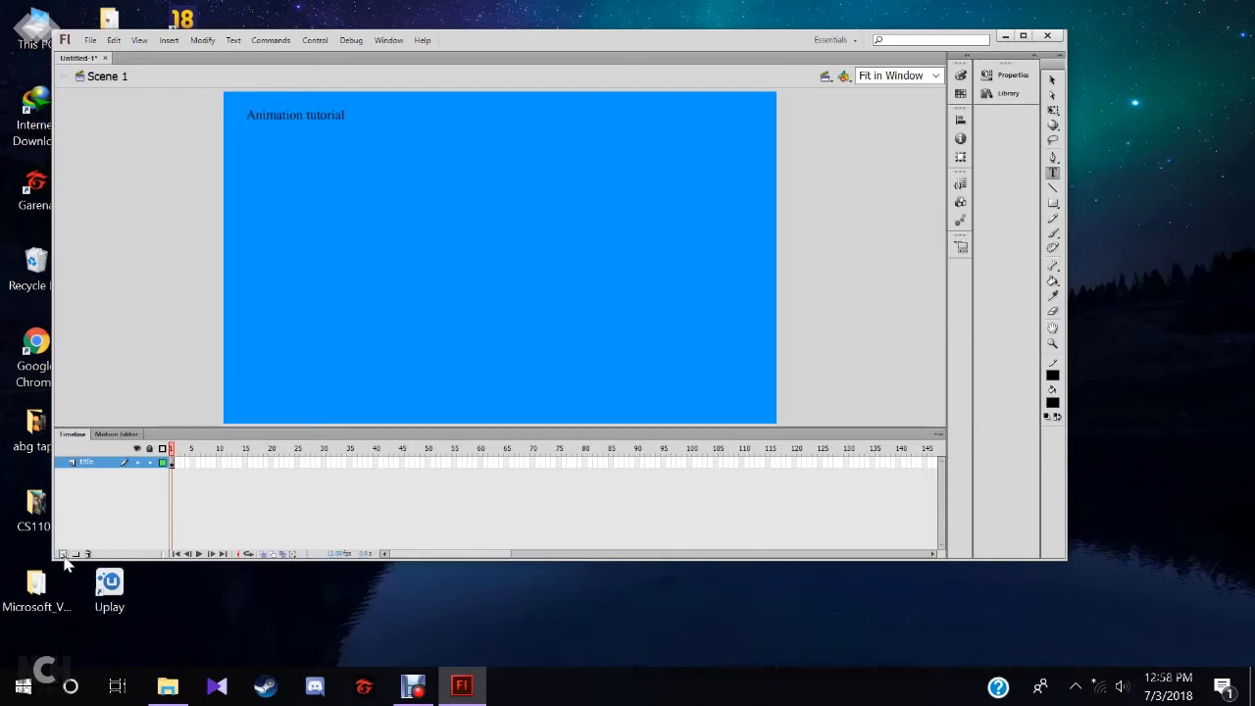
Step: Add a new layer above the title layer and name it "grass"
left_click(63, 555)
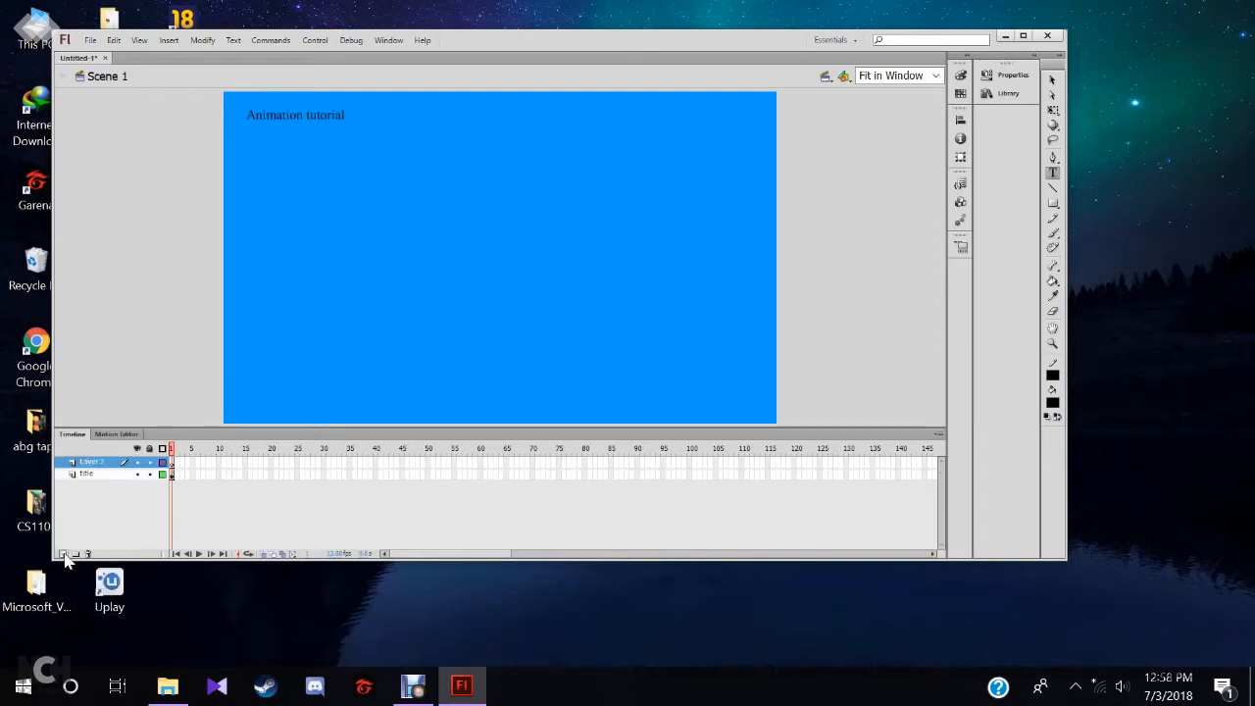
double_click(104, 466)
type("c")
type("rass")
key("Return")
Step: Draw a rectangle with green fill and green outline across the full width of the stage's lower part
left_click(1053, 402)
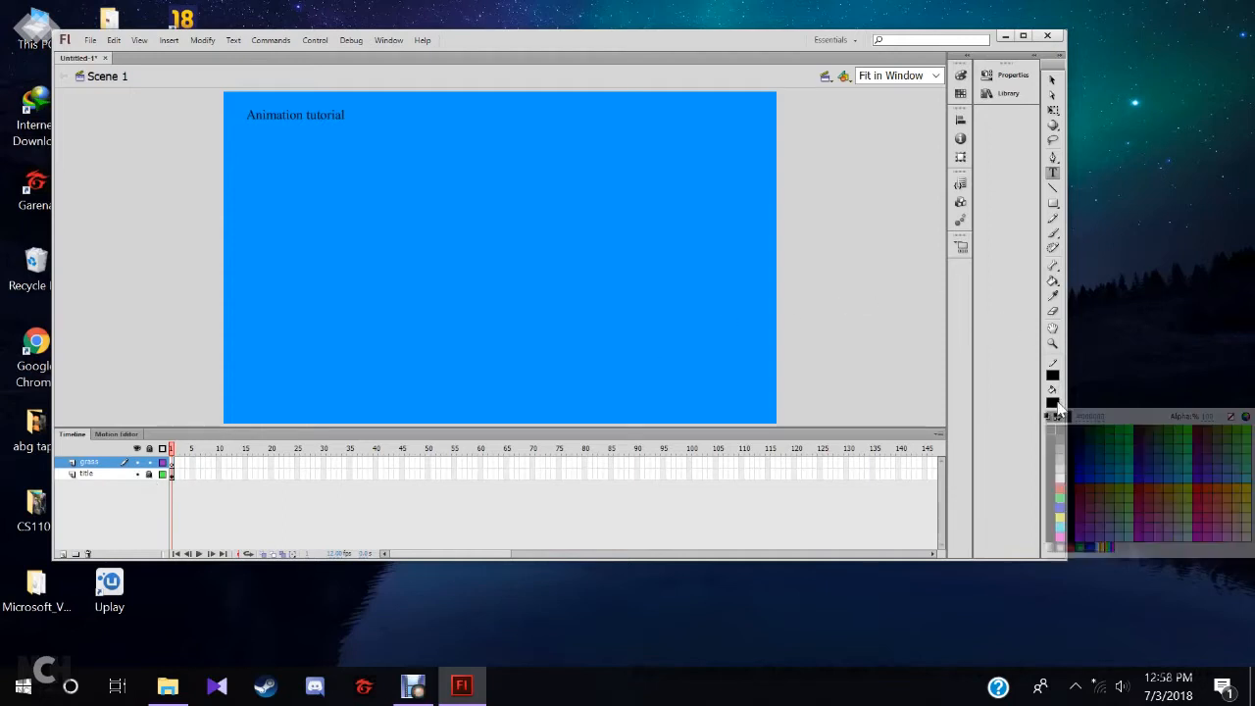
left_click(1126, 436)
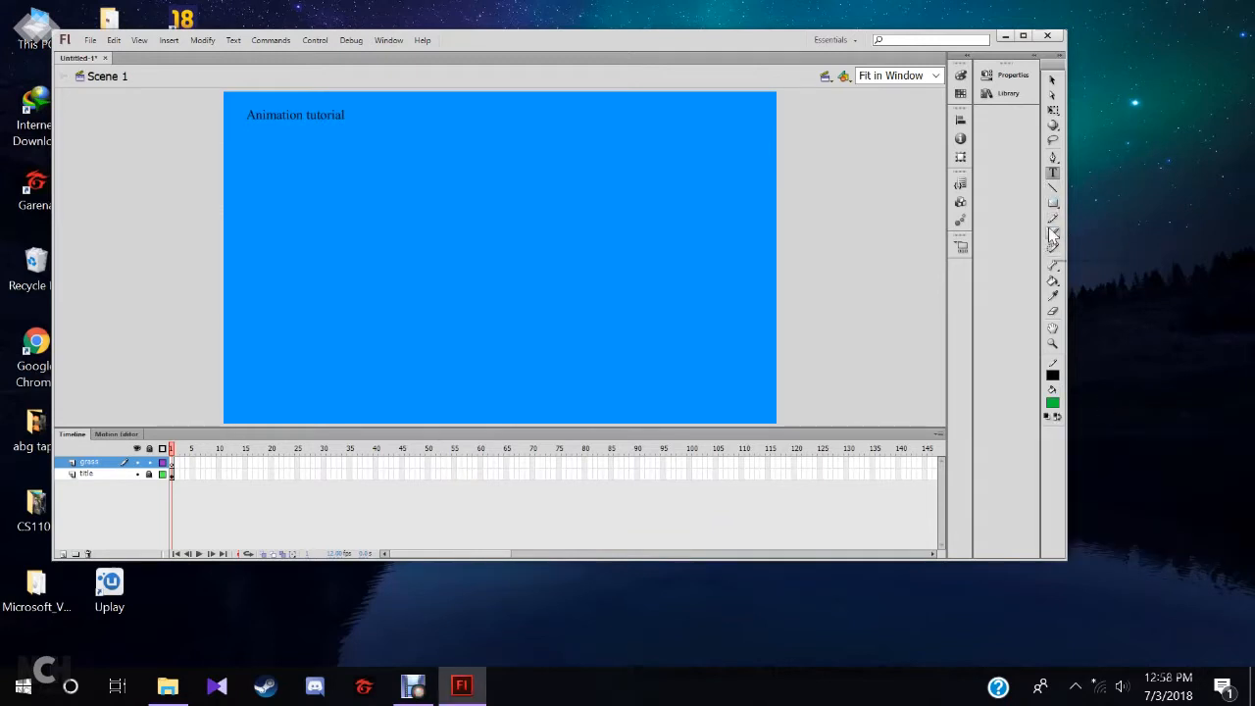
left_click(1052, 203)
left_click(1052, 400)
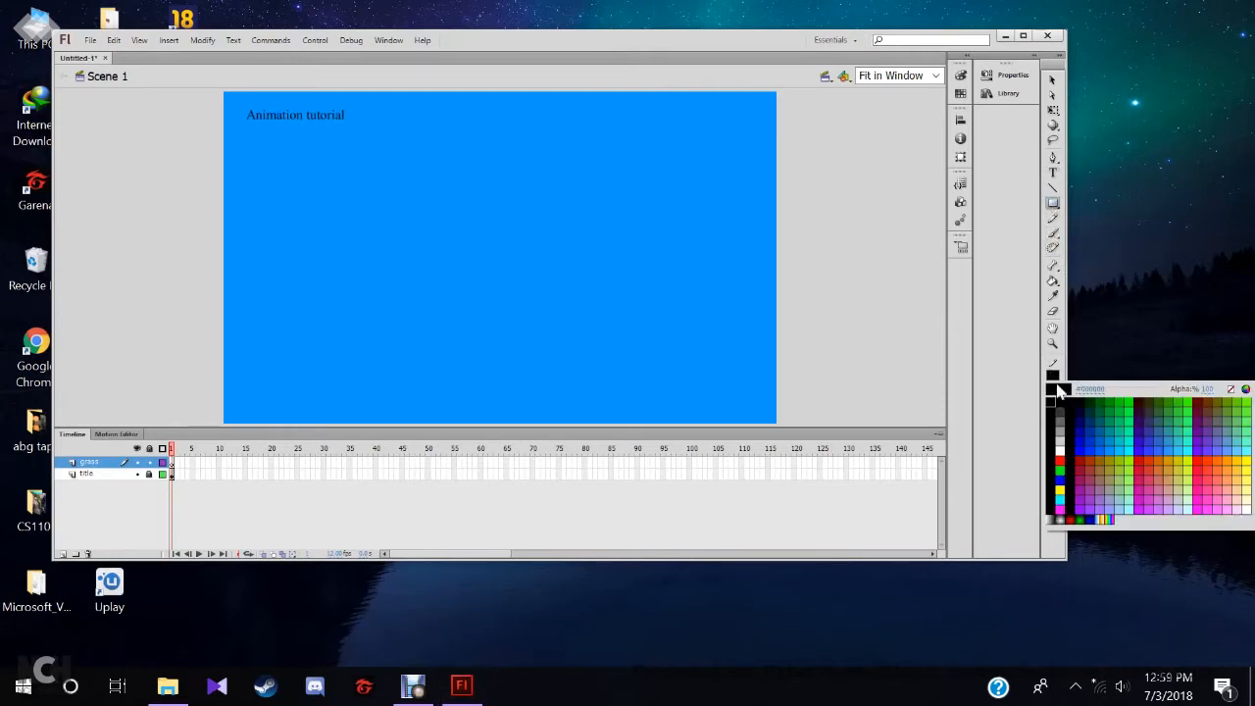
left_click(1121, 412)
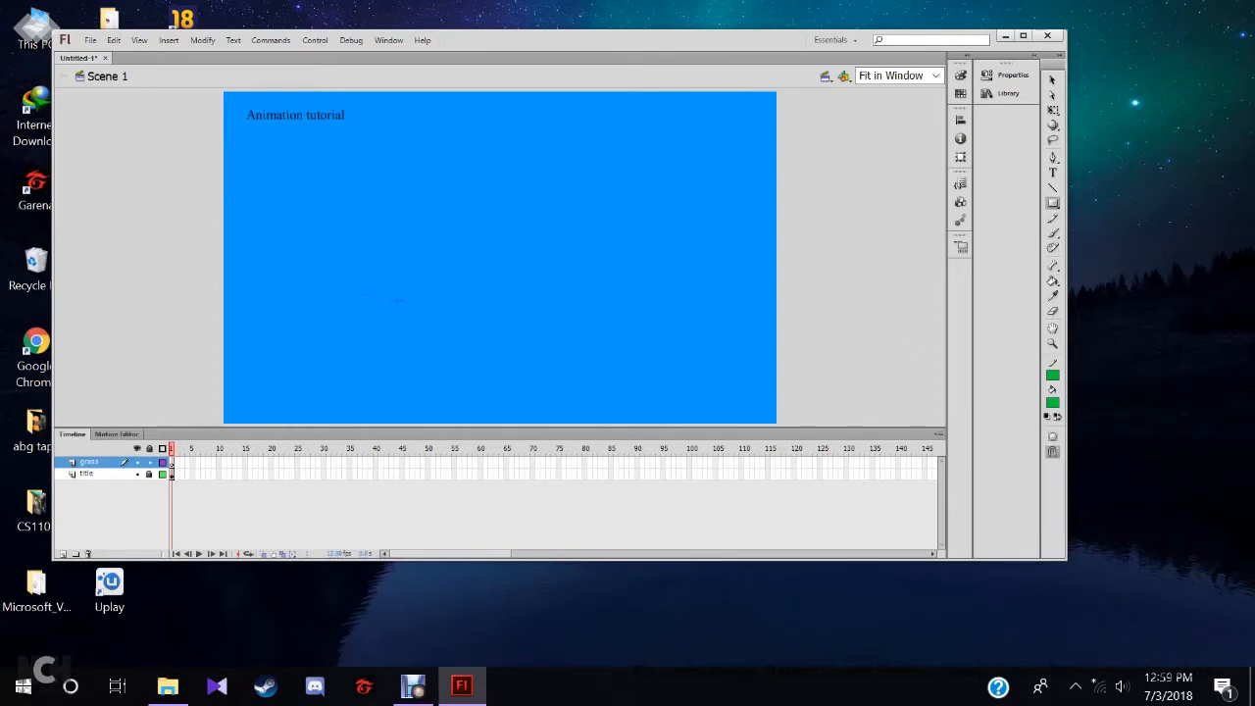
left_click_drag(224, 280, 777, 424)
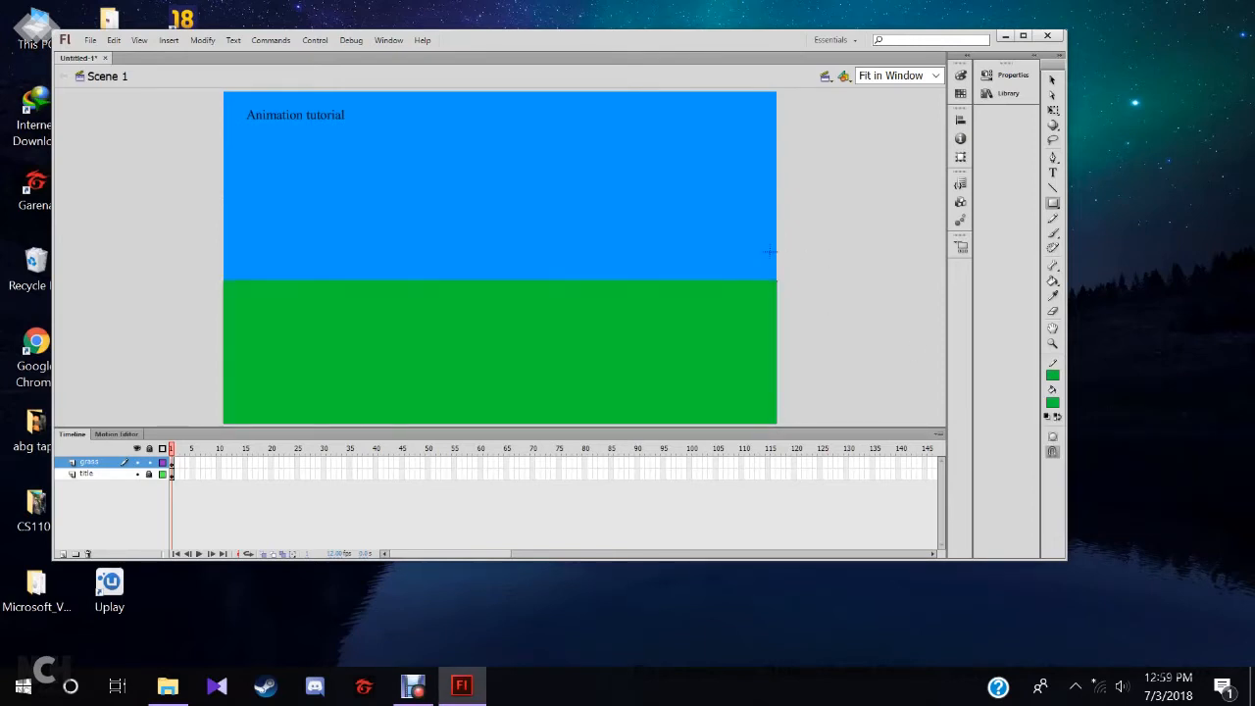
Step: Add a new layer above the grass layer and name it "tree"
left_click(61, 554)
double_click(98, 463)
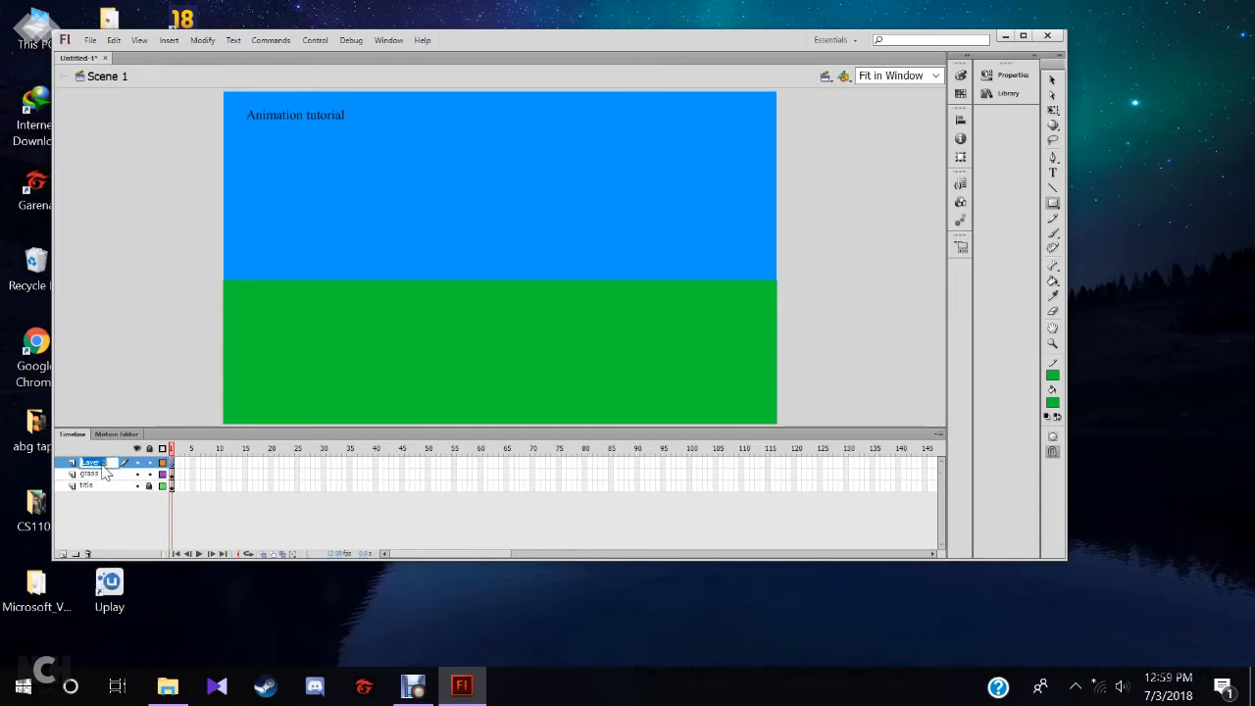
type("t")
key("Return")
Step: Draw a tall brown rectangle with a light brown outline as the tree trunk, its base slightly overlapping the grass
left_click(1052, 403)
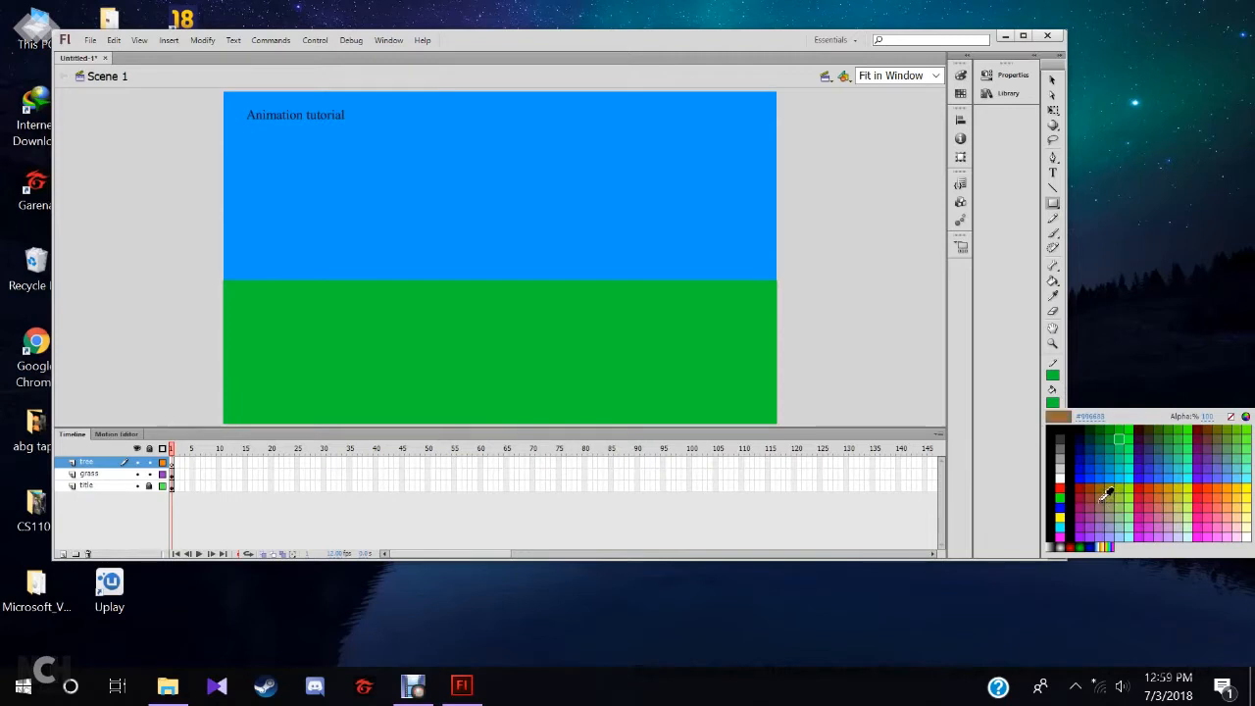
left_click(1105, 494)
left_click(1054, 378)
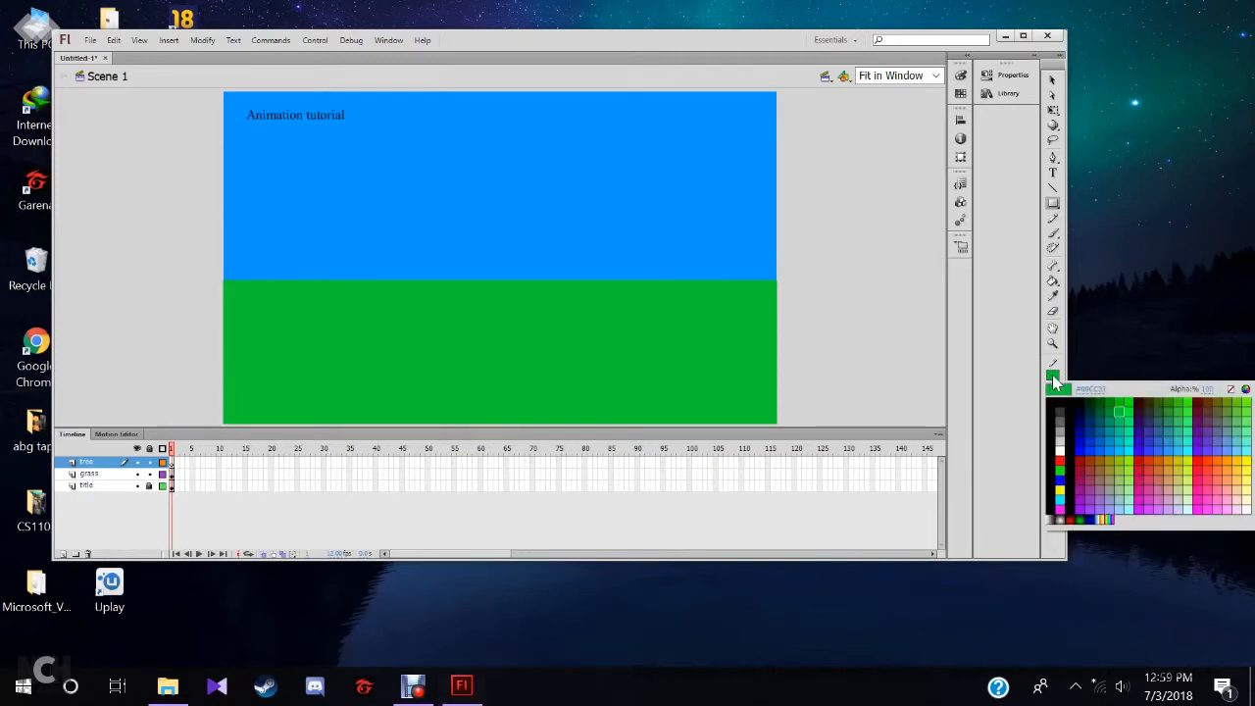
left_click(1177, 463)
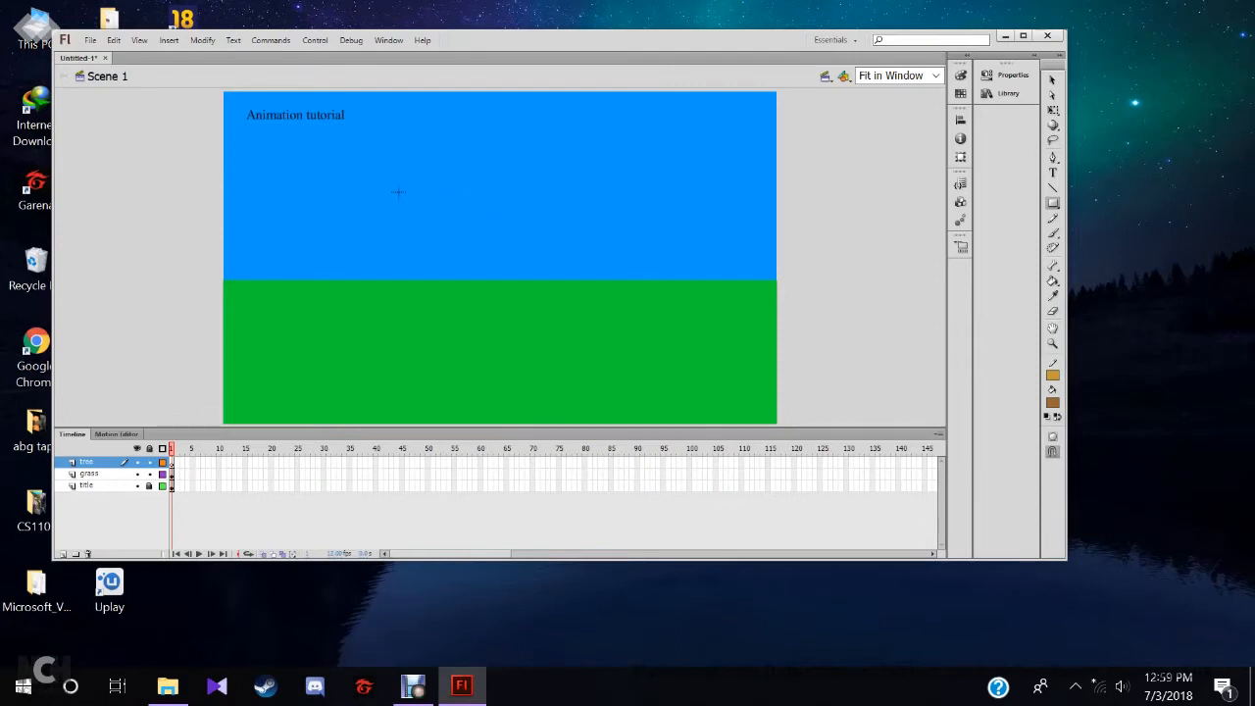
left_click_drag(357, 165, 402, 293)
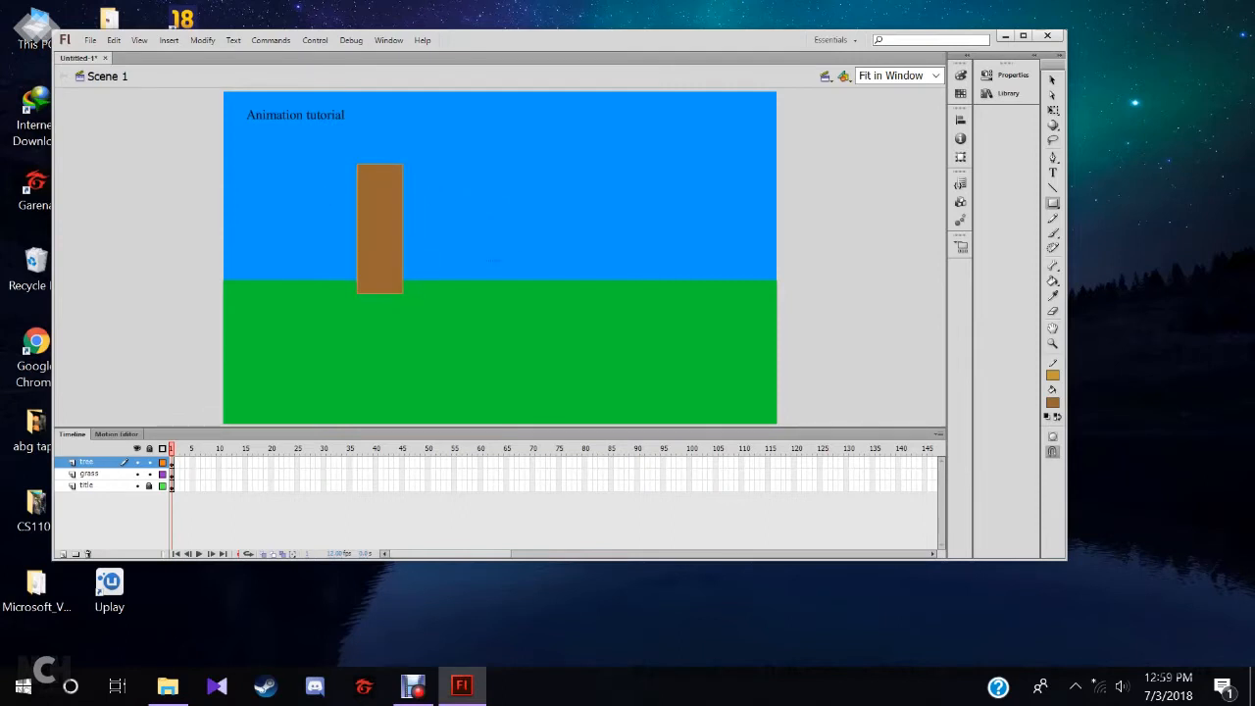
Step: Convert the brown trunk rectangle to a symbol named "tree"
left_click(1051, 80)
left_click(379, 227)
left_click(202, 40)
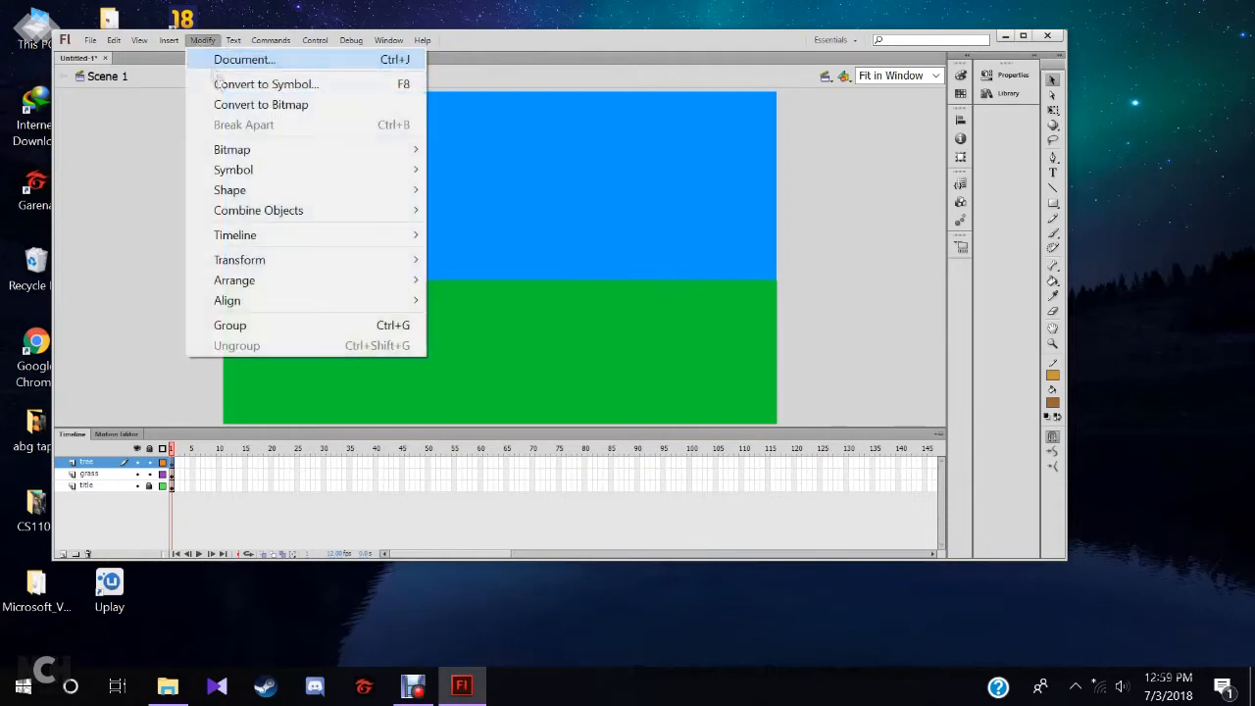
left_click(229, 82)
type("tree")
left_click(627, 109)
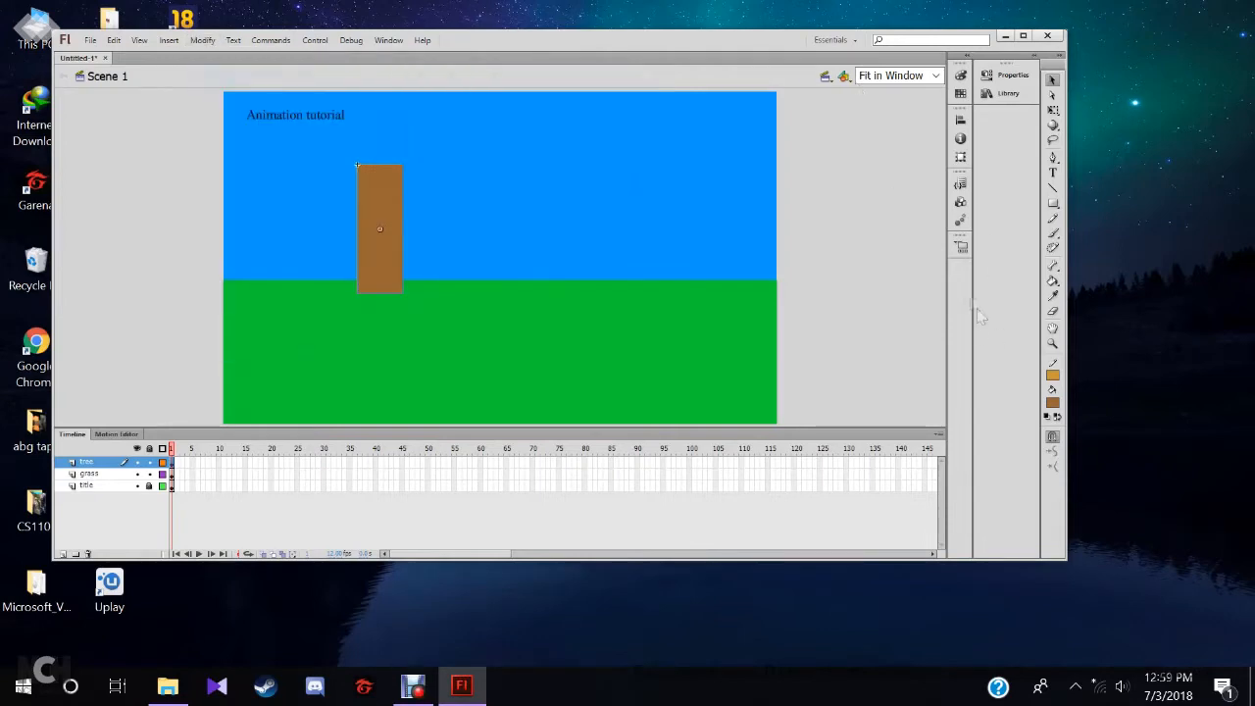
Step: Draw a wide oval with green fill and outline over the top of the trunk as the tree's crown
left_click(1053, 204)
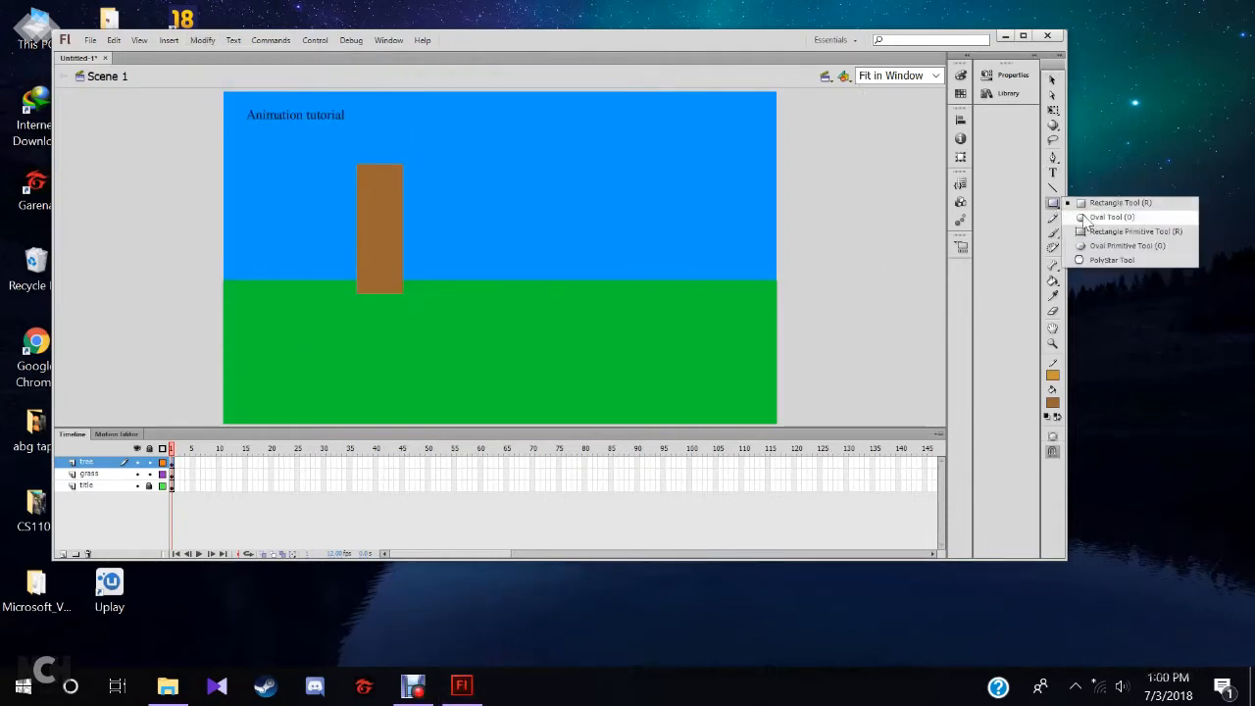
left_click(1087, 216)
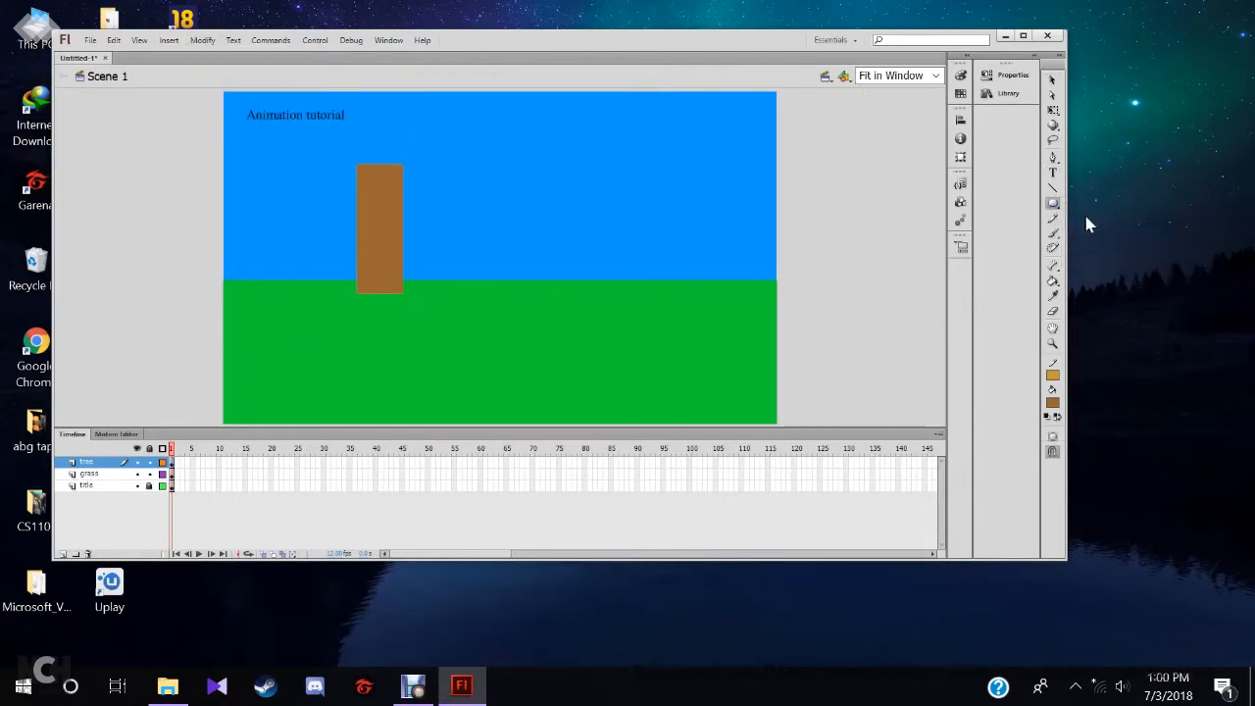
left_click(1052, 402)
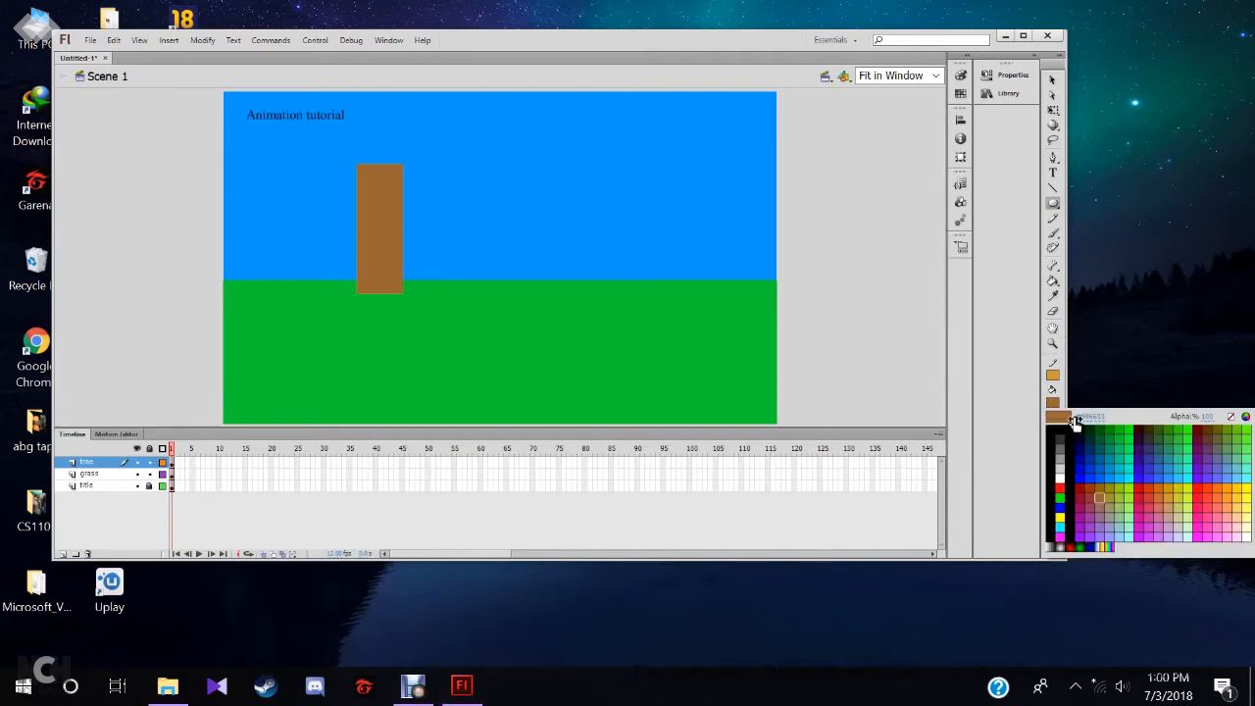
left_click(1125, 444)
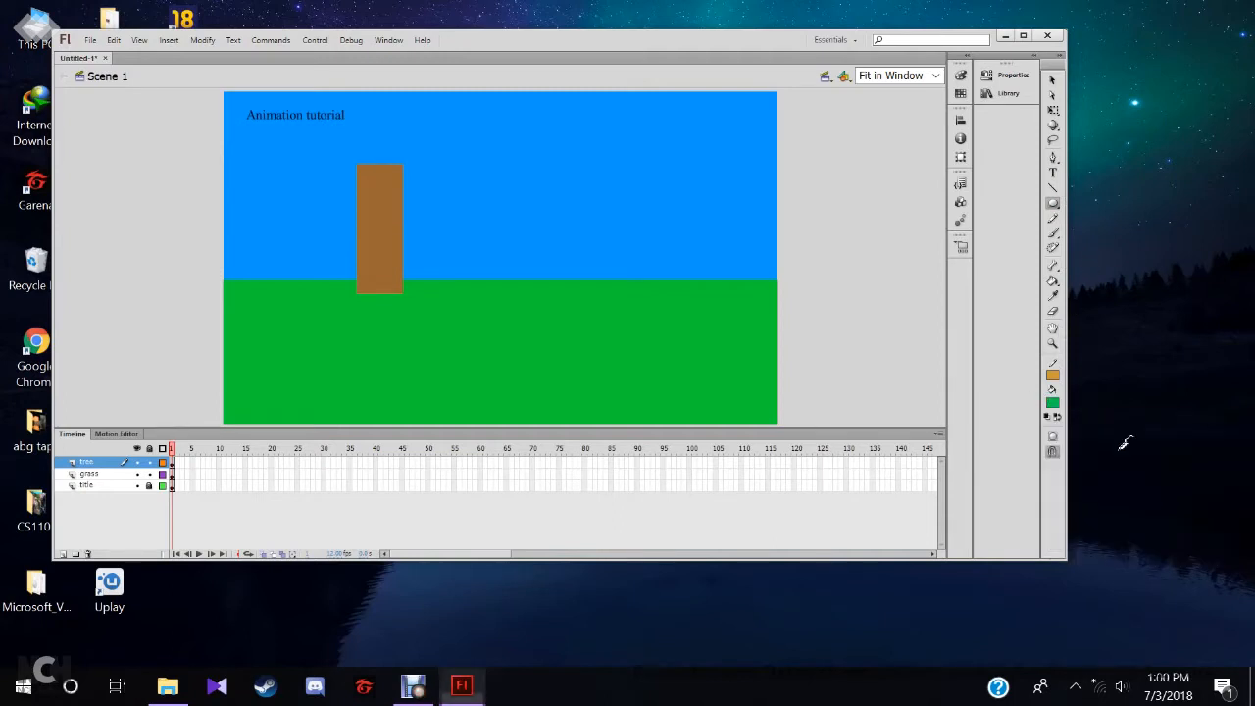
left_click(1053, 203)
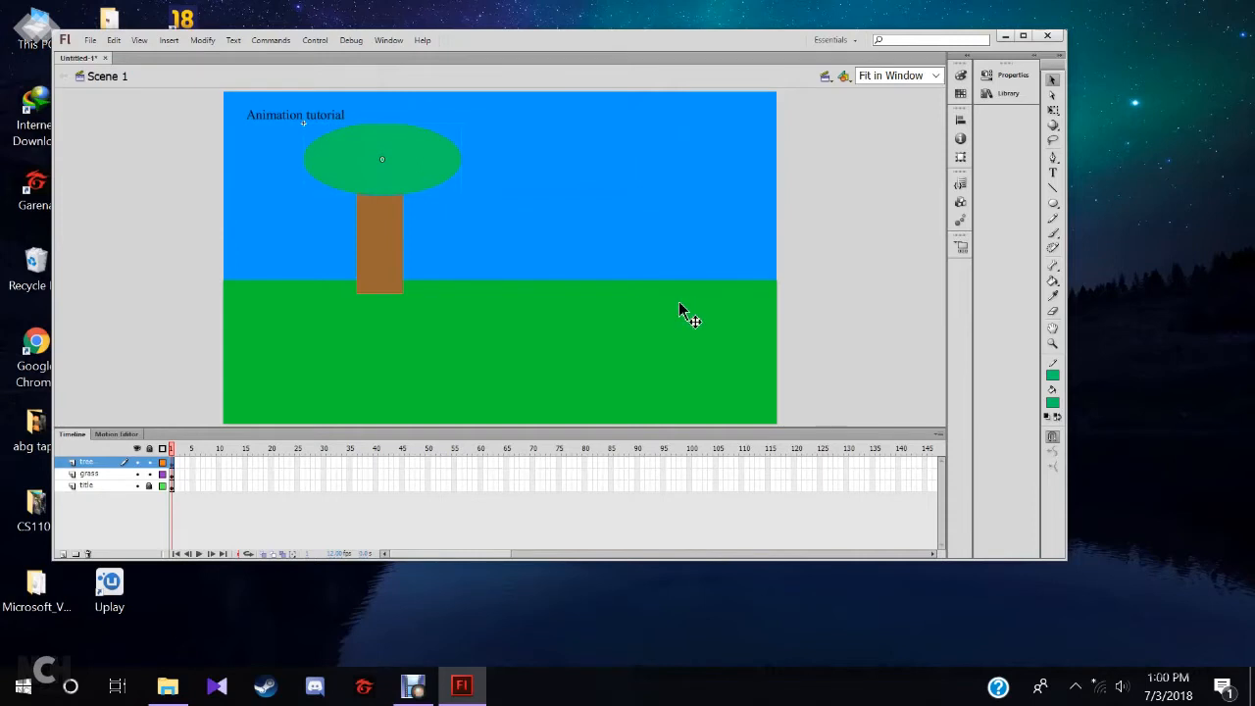
Step: Add a new layer above the tree layer and name it "track"
left_click(63, 555)
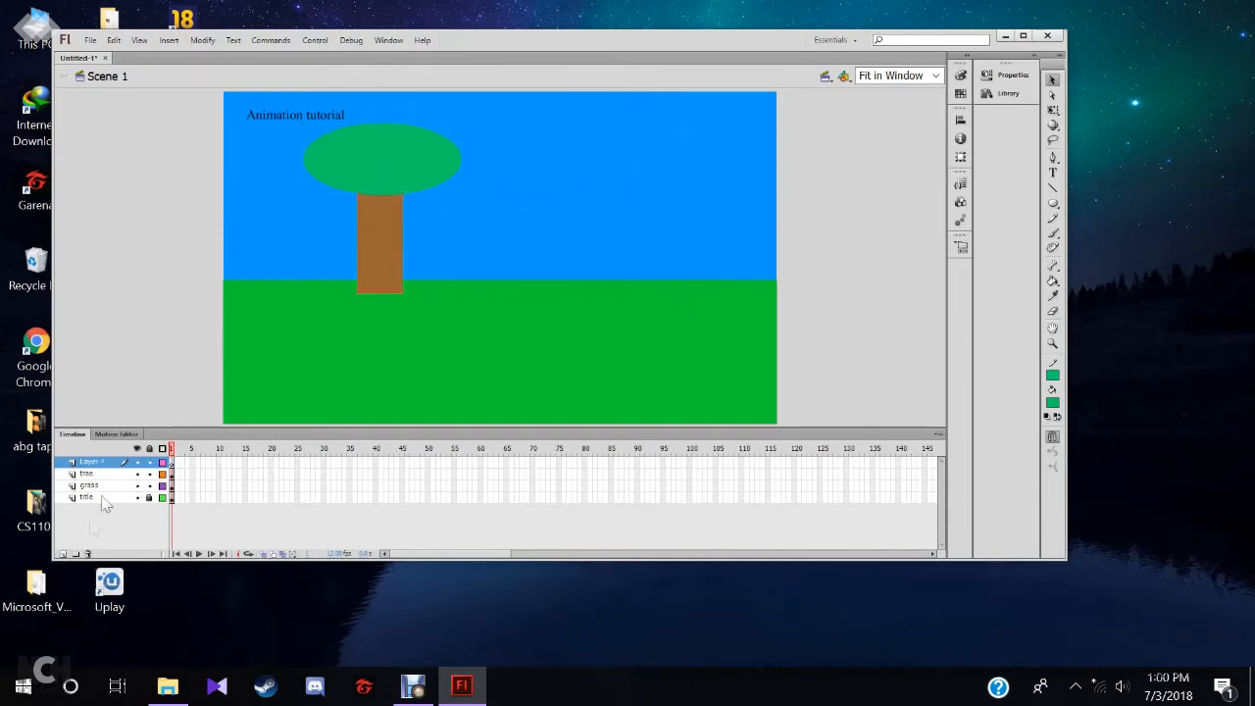
double_click(107, 463)
type("s")
left_click(129, 535)
Step: Draw a black track across the grass with the Line tool: two horizontal lines joined by twelve slanted lines
left_click(1052, 187)
left_click(1052, 402)
left_click(1058, 412)
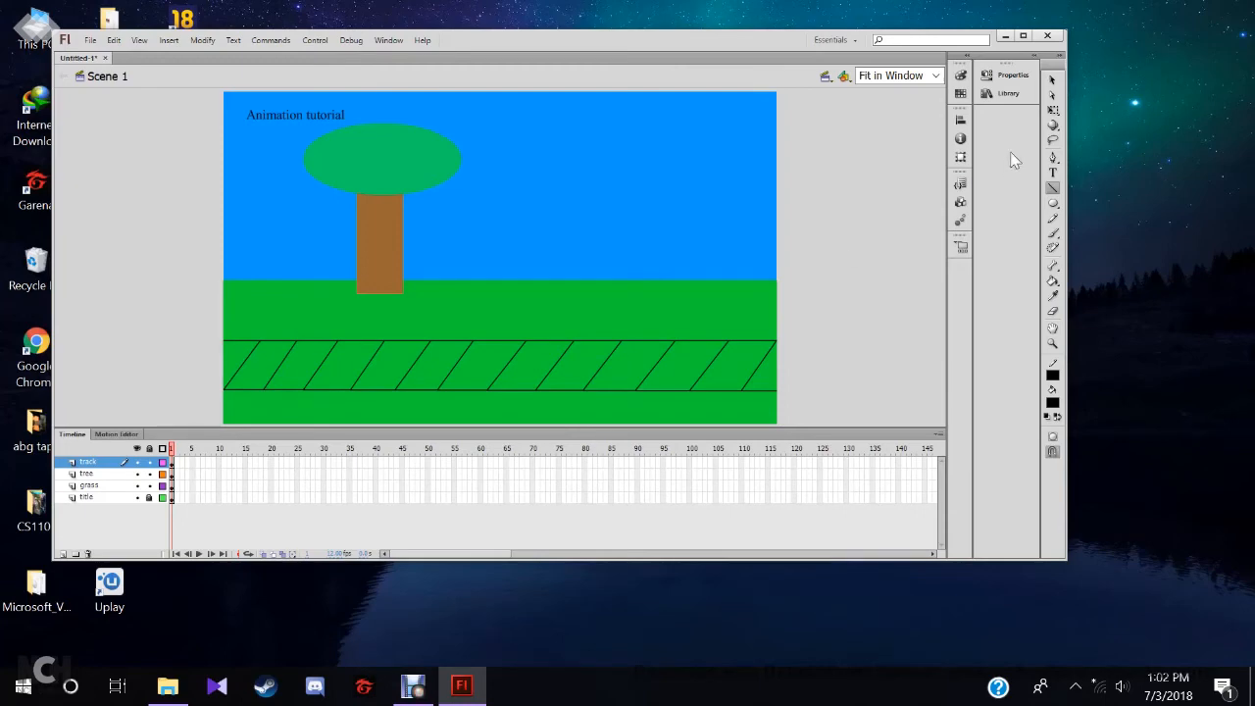
Step: Space the track's twelve slanted lines evenly across its width
left_click(1051, 80)
left_click(755, 369)
left_click(710, 371, "shift")
left_click(651, 378, "shift")
left_click(598, 373, "shift")
left_click(550, 375, "shift")
left_click(499, 376, "shift")
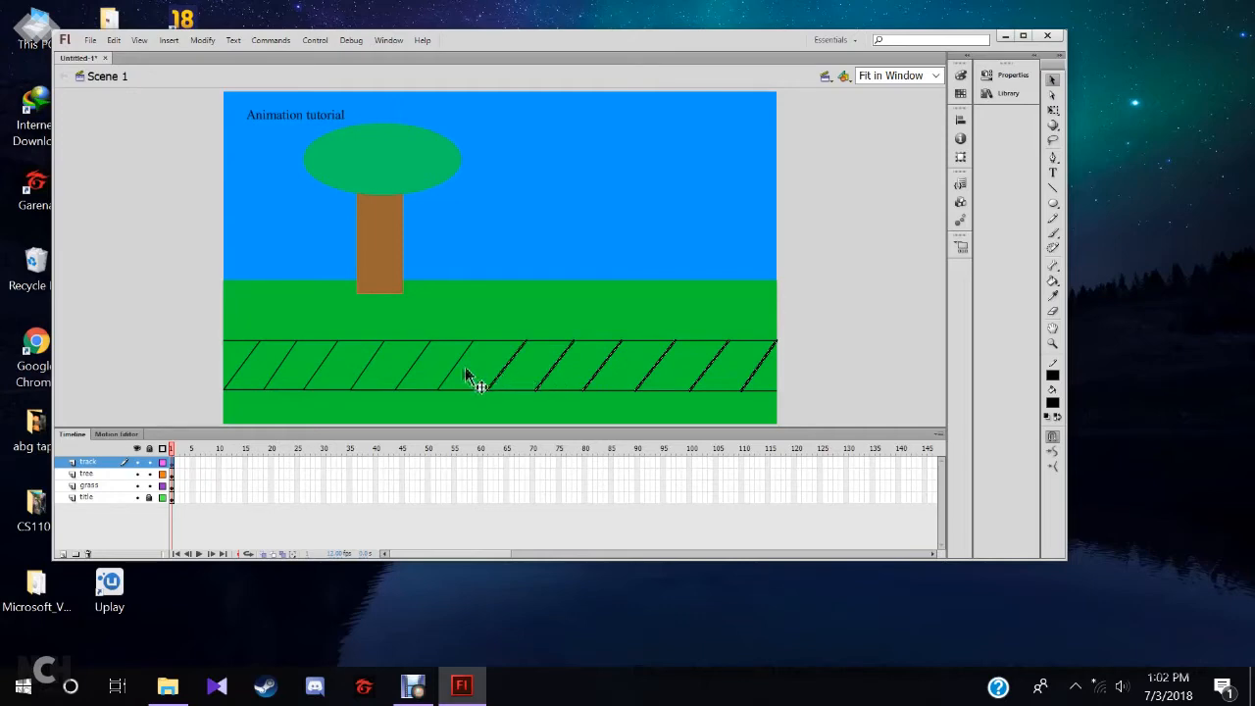
left_click(446, 379, "shift")
left_click(405, 376, "shift")
left_click(359, 377, "shift")
left_click(316, 375, "shift")
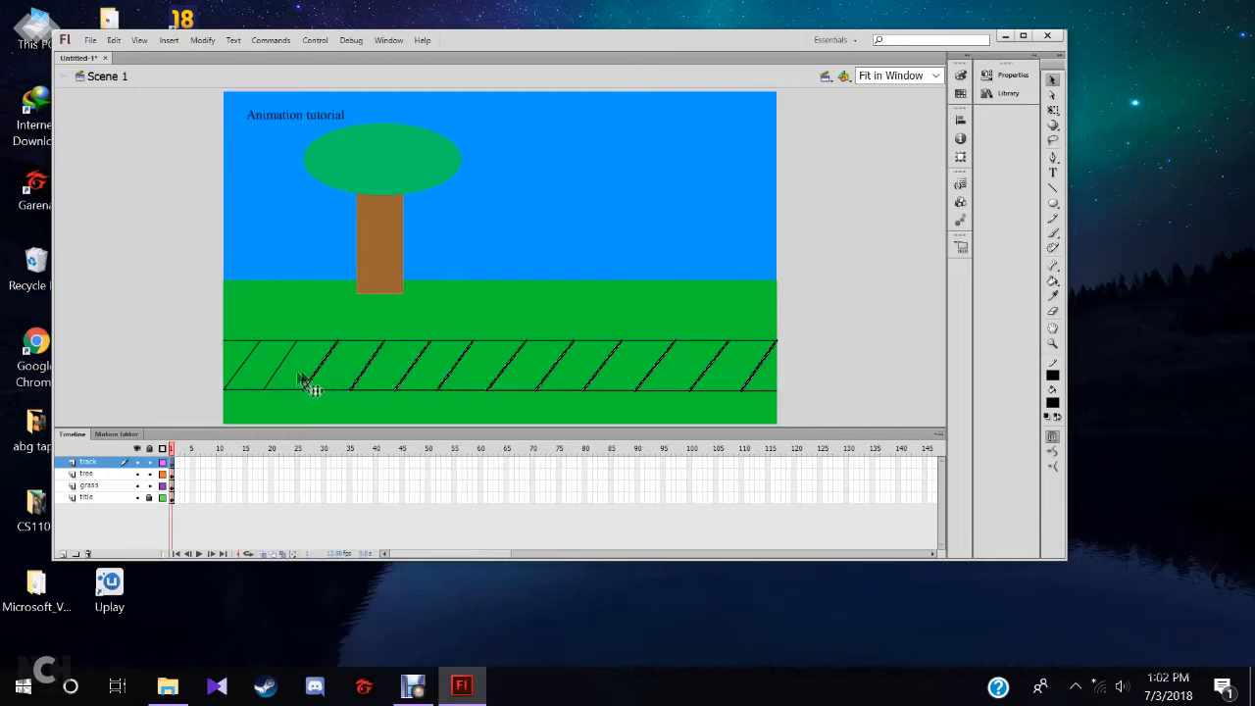
left_click(276, 375, "shift")
left_click(239, 376, "shift")
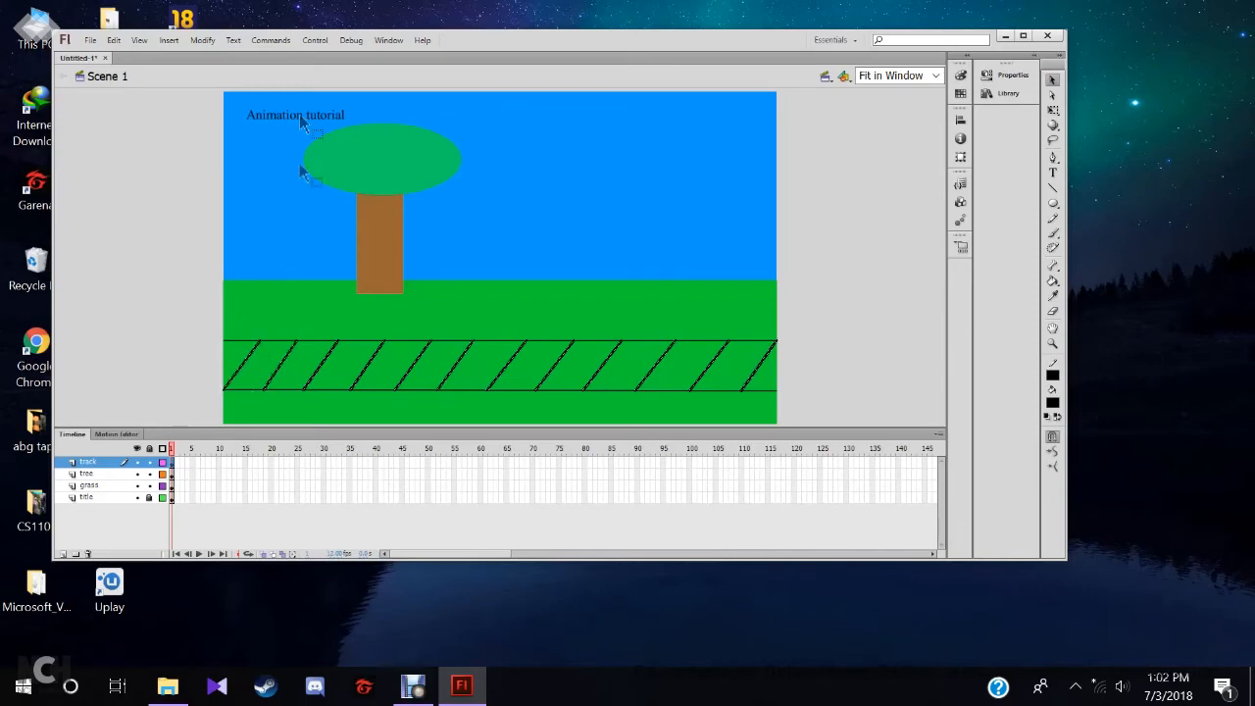
left_click(202, 40)
mouse_move(235, 300)
left_click(552, 433)
Step: Lock the grass and tree layers
left_click(152, 487)
left_click(149, 486)
left_click(149, 473)
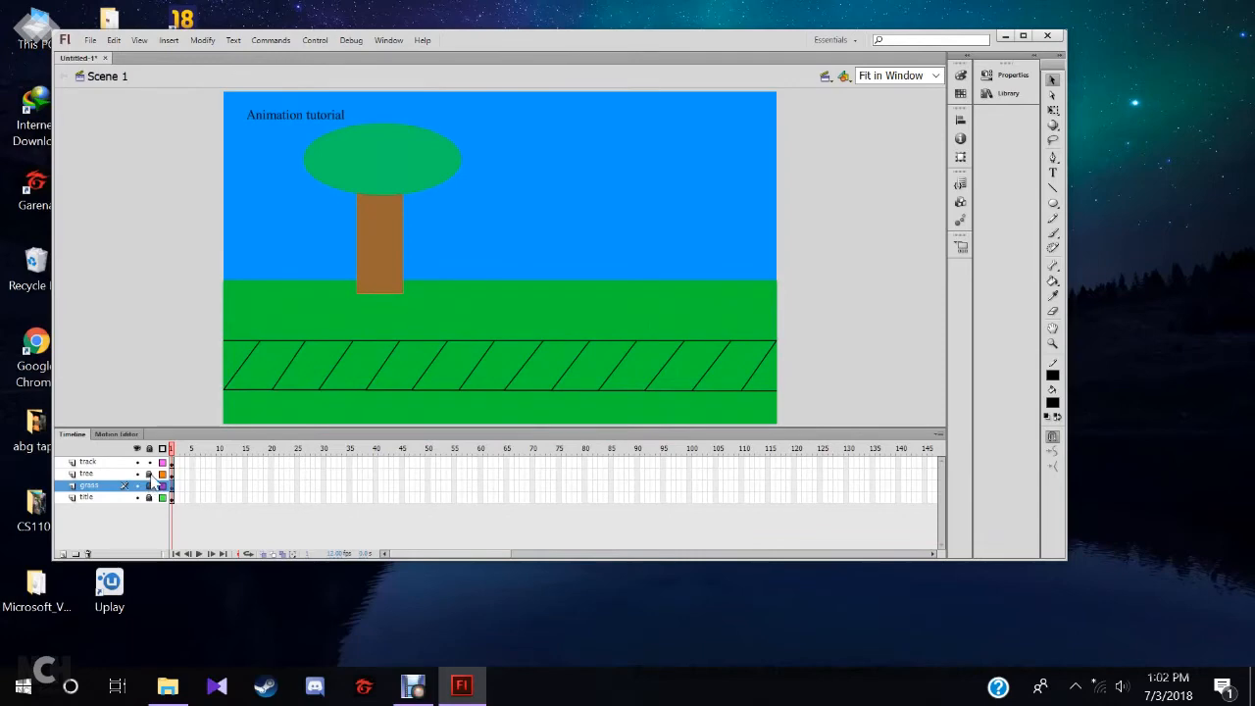
Step: Convert the whole drawn track to a graphic symbol named "railway track"
left_click_drag(206, 310, 784, 424)
left_click(202, 41)
left_click(227, 83)
type("railway track")
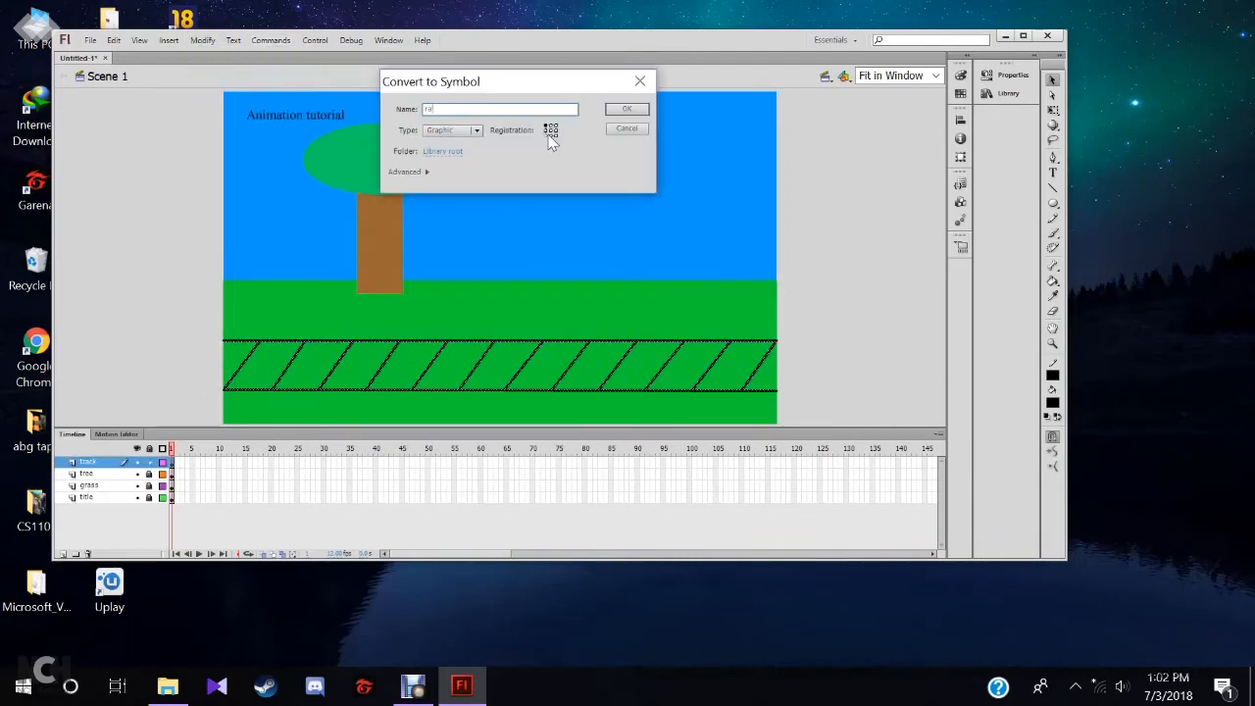
left_click(632, 110)
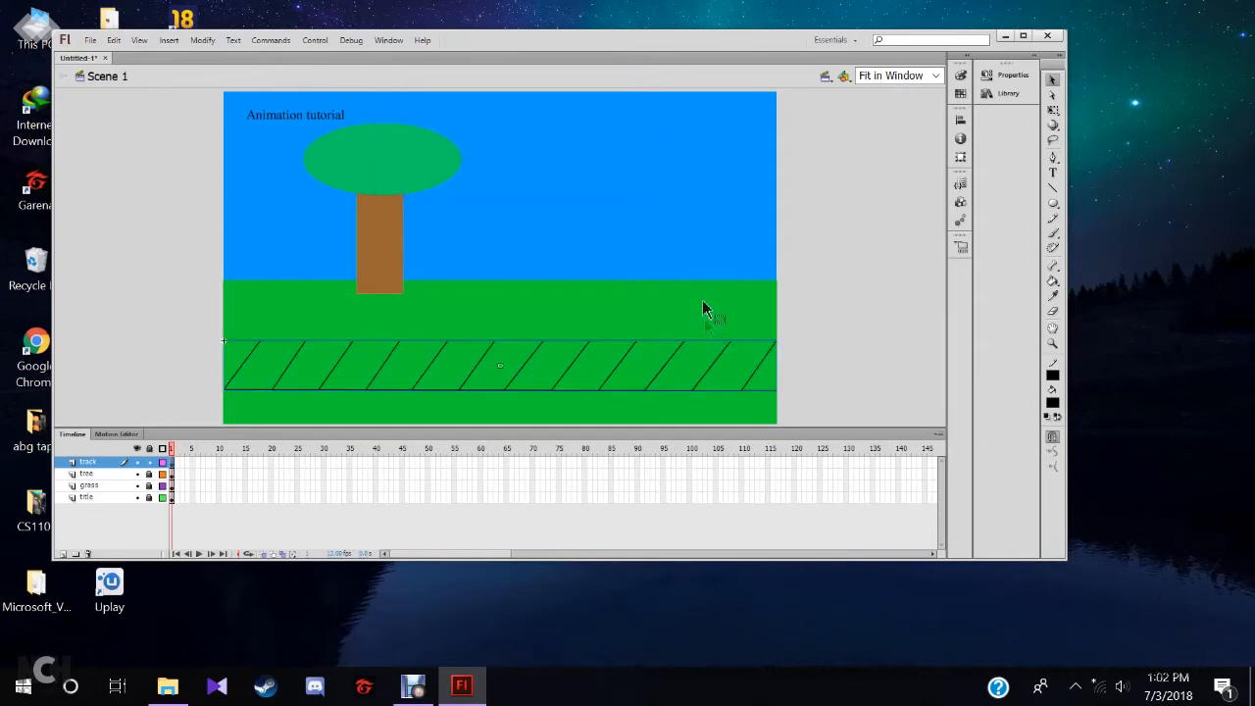
Step: Add a new layer above the track layer and name it "train"
left_click(62, 554)
double_click(103, 464)
type("train")
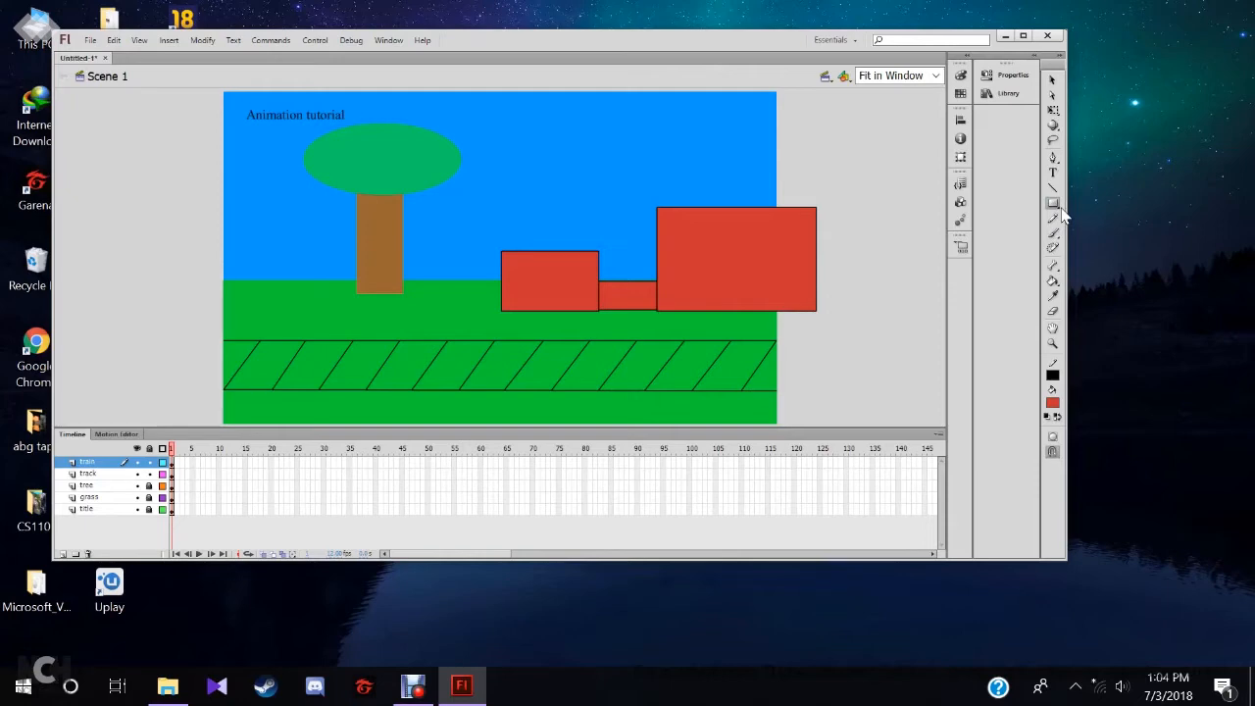
Step: Draw a black-outlined circle with the Oval tool left of the tree trunk, fill it dark blue and add a red cross inside
left_click_drag(1062, 210, 1082, 215)
left_click_drag(270, 284, 311, 324)
left_click_drag(316, 328, 316, 329)
left_click(1052, 402)
left_click(1088, 451)
left_click(290, 301)
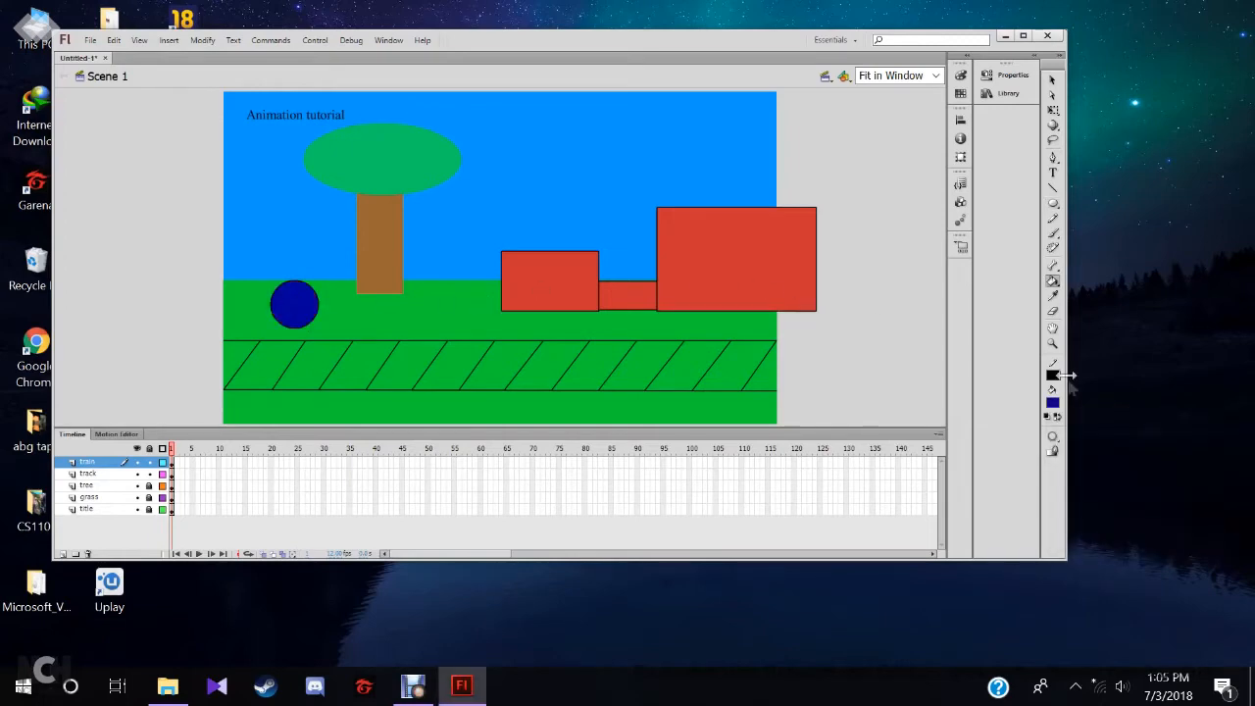
left_click(1051, 189)
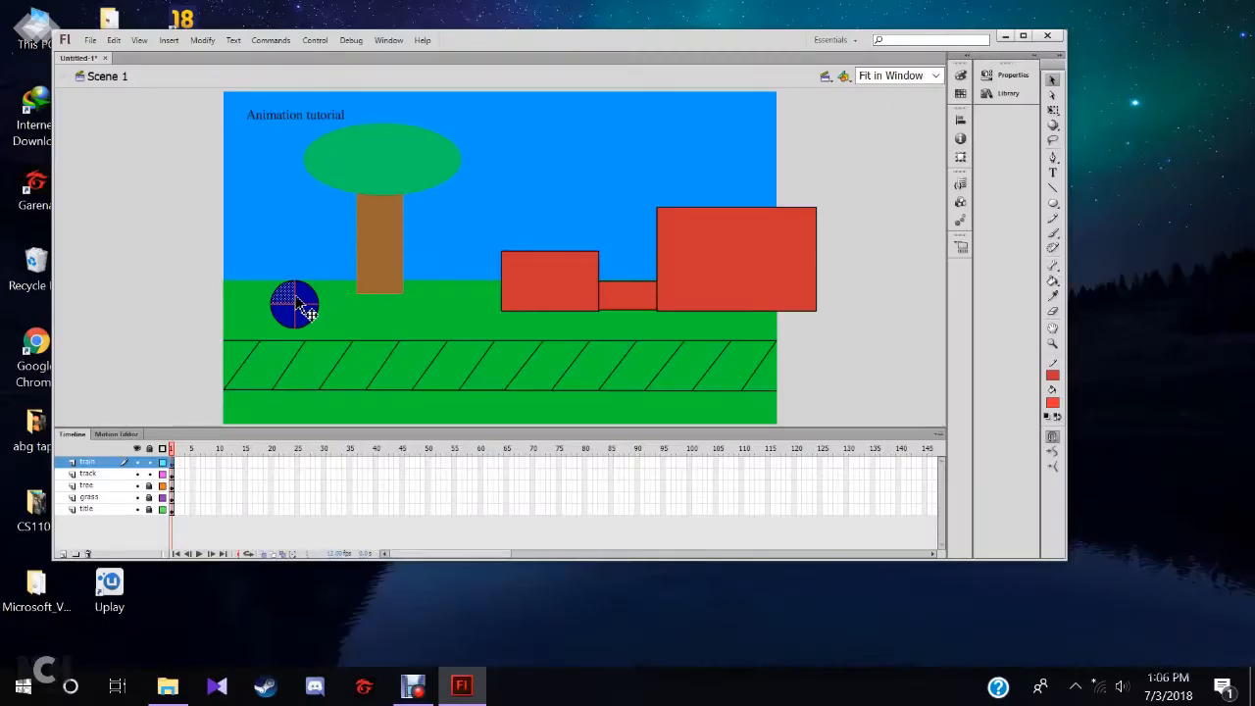
Step: Select the red cross lines inside the blue wheel and paste a copy between the tree and the small red rectangle
left_click(295, 297)
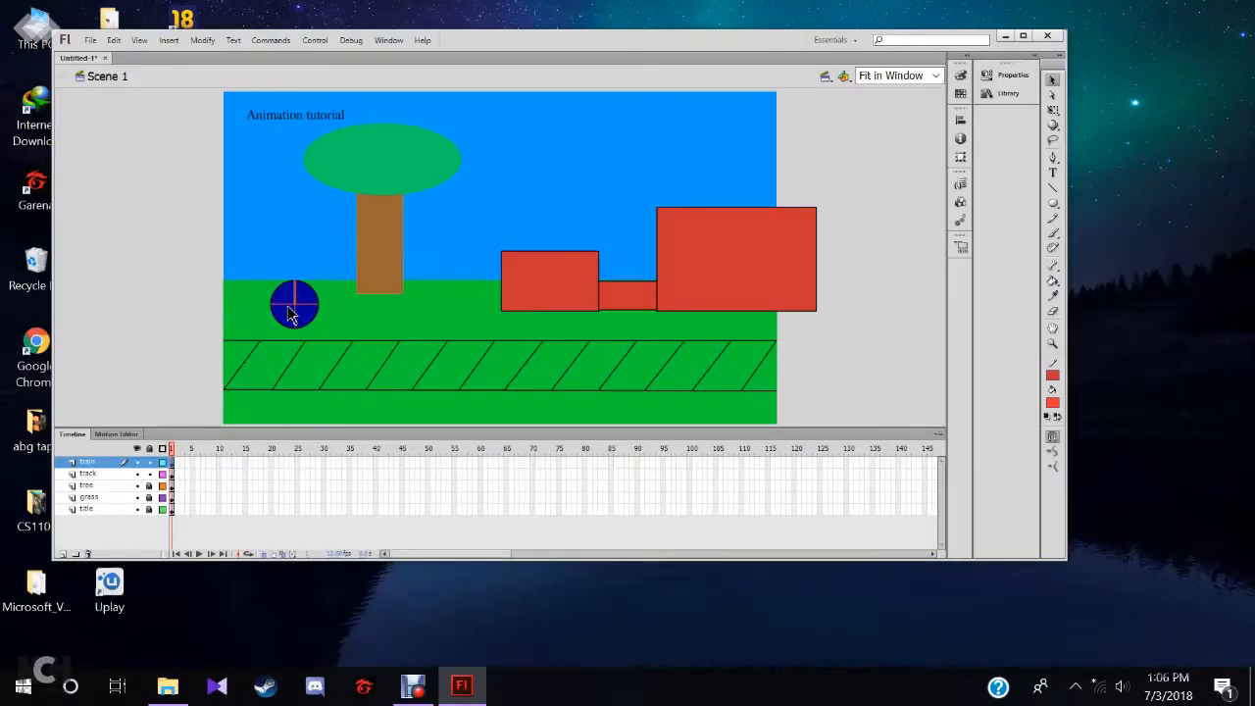
left_click(288, 304, "shift")
left_click(307, 304, "shift")
left_click(295, 316, "shift")
key("ctrl+v")
left_click_drag(494, 256, 437, 293)
right_click(437, 293)
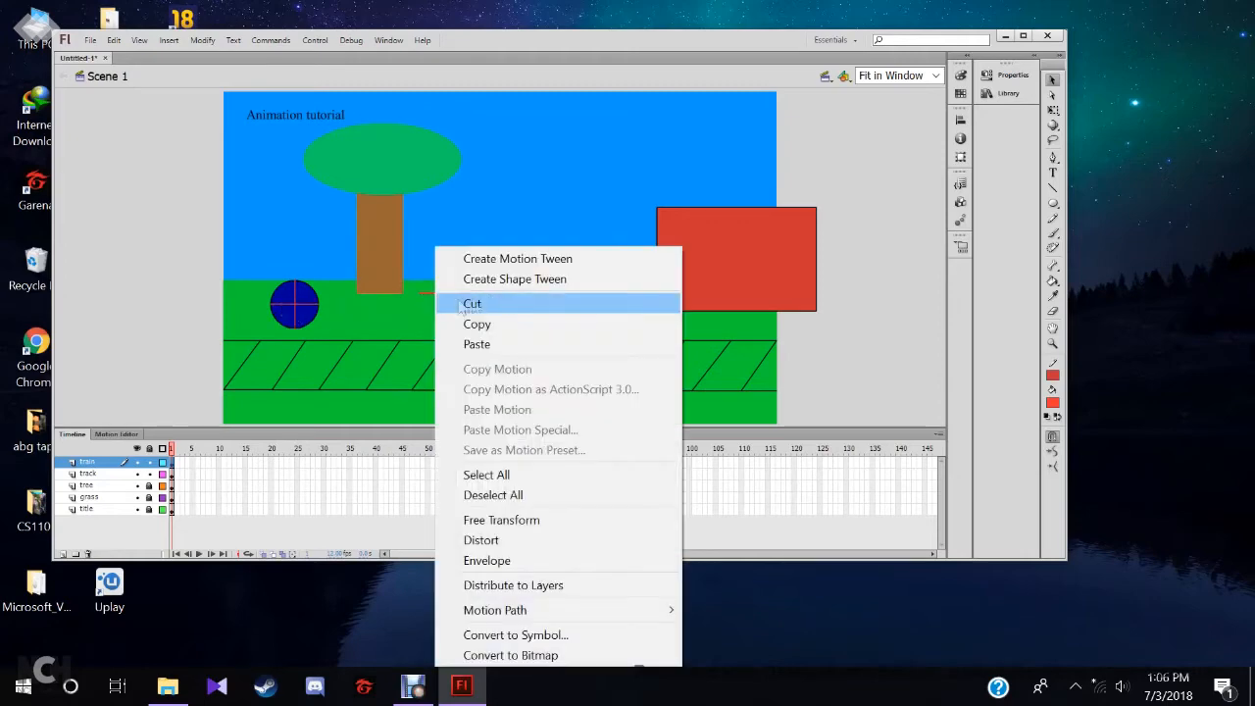
key("Escape")
Step: Rotate the pasted red cross 90° clockwise and place it over the centre of the blue wheel
left_click(203, 40)
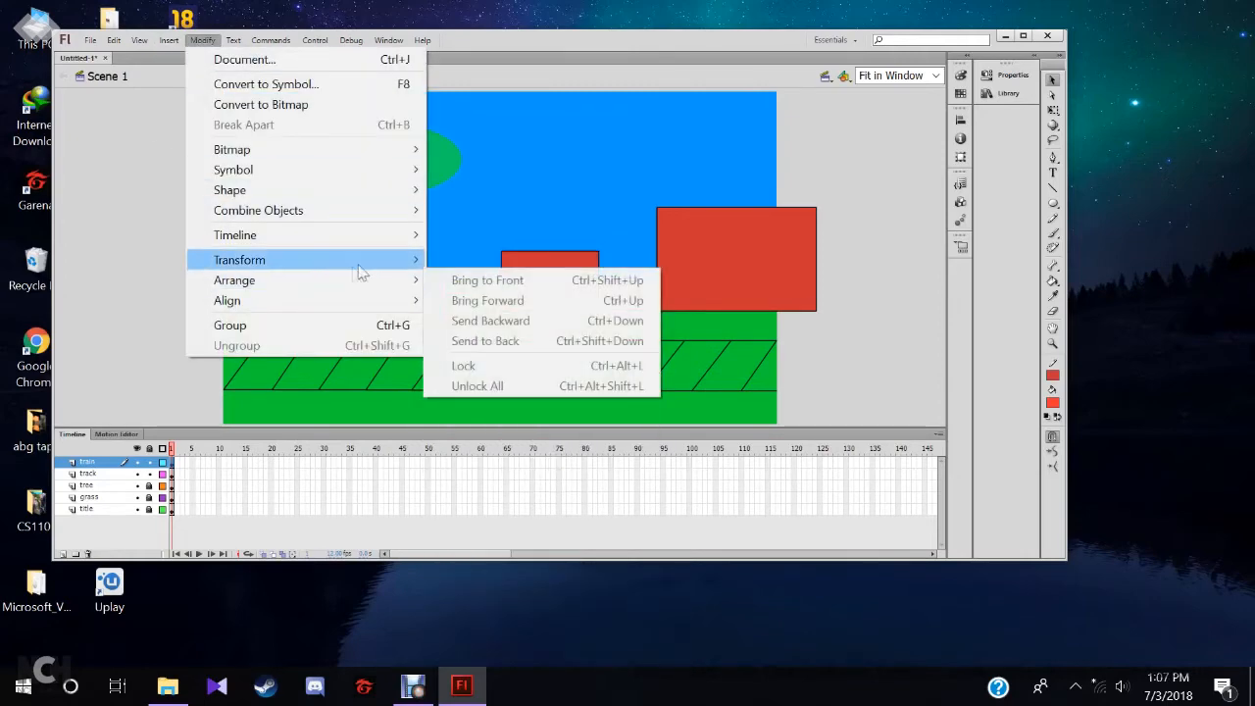
mouse_move(373, 260)
left_click(540, 386)
left_click_drag(448, 301, 298, 311)
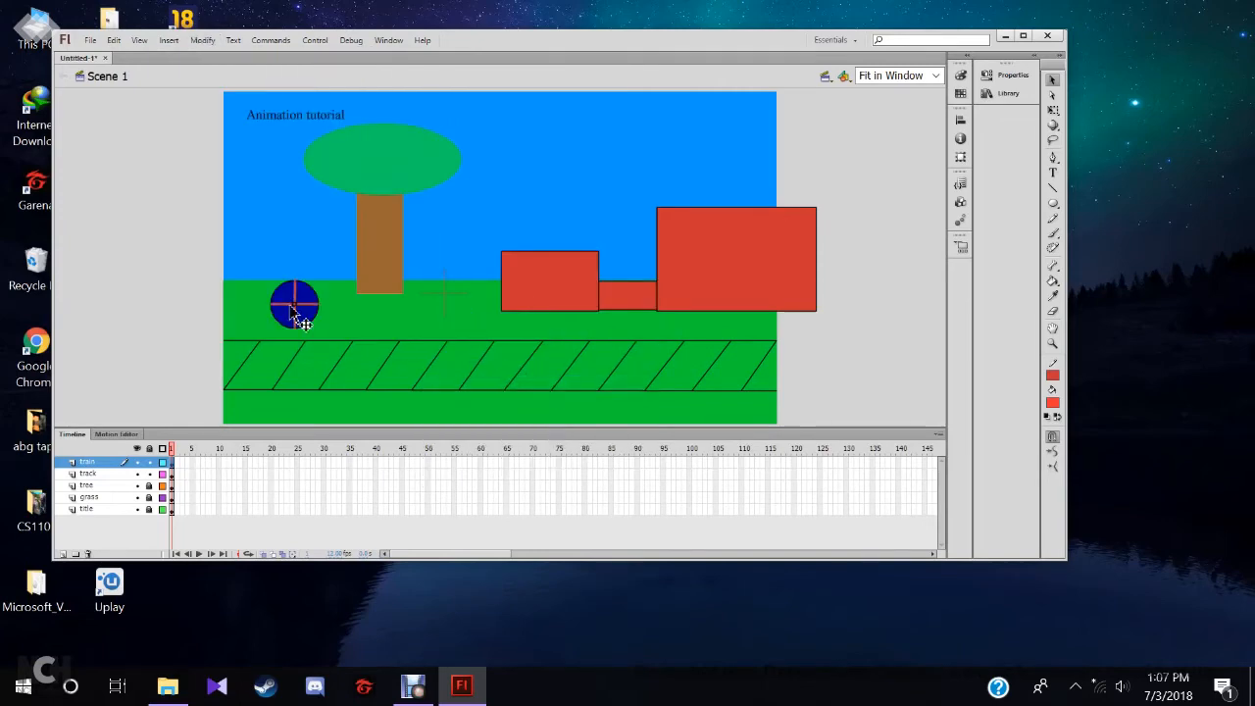
left_click(370, 317)
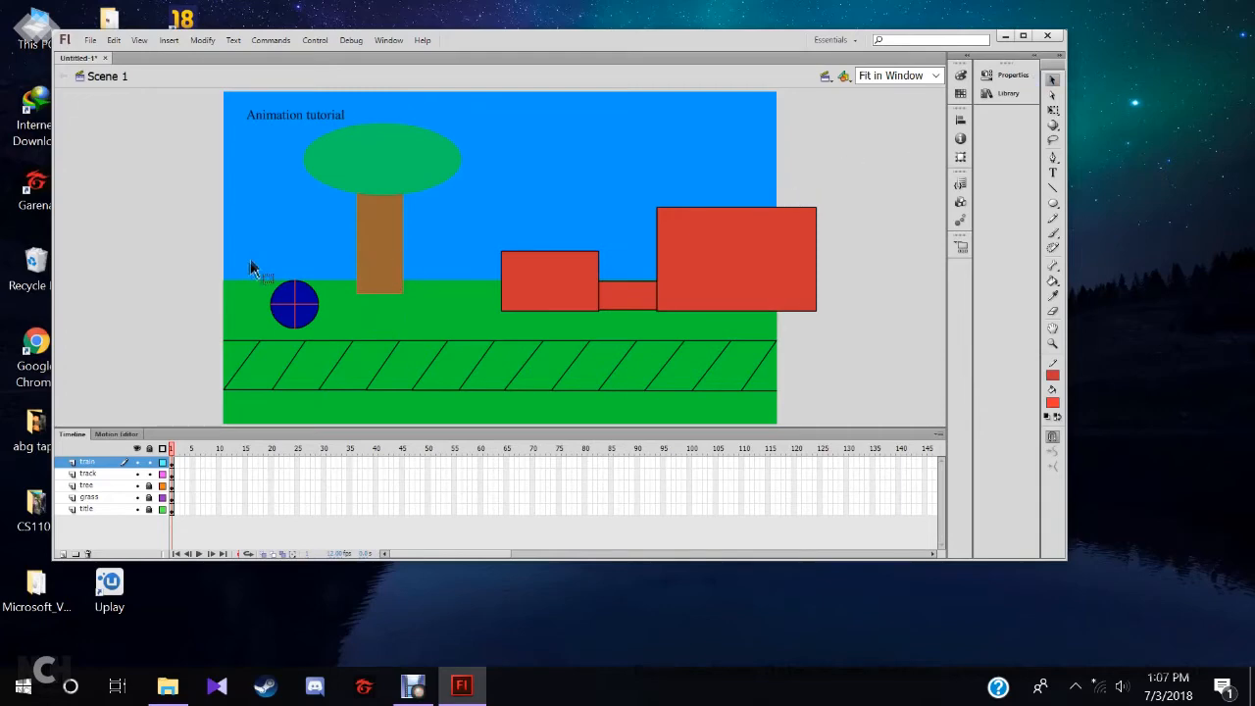
Step: Select the whole wheel, create a new symbol named "wheel" and return to Scene 1
left_click_drag(327, 328, 328, 331)
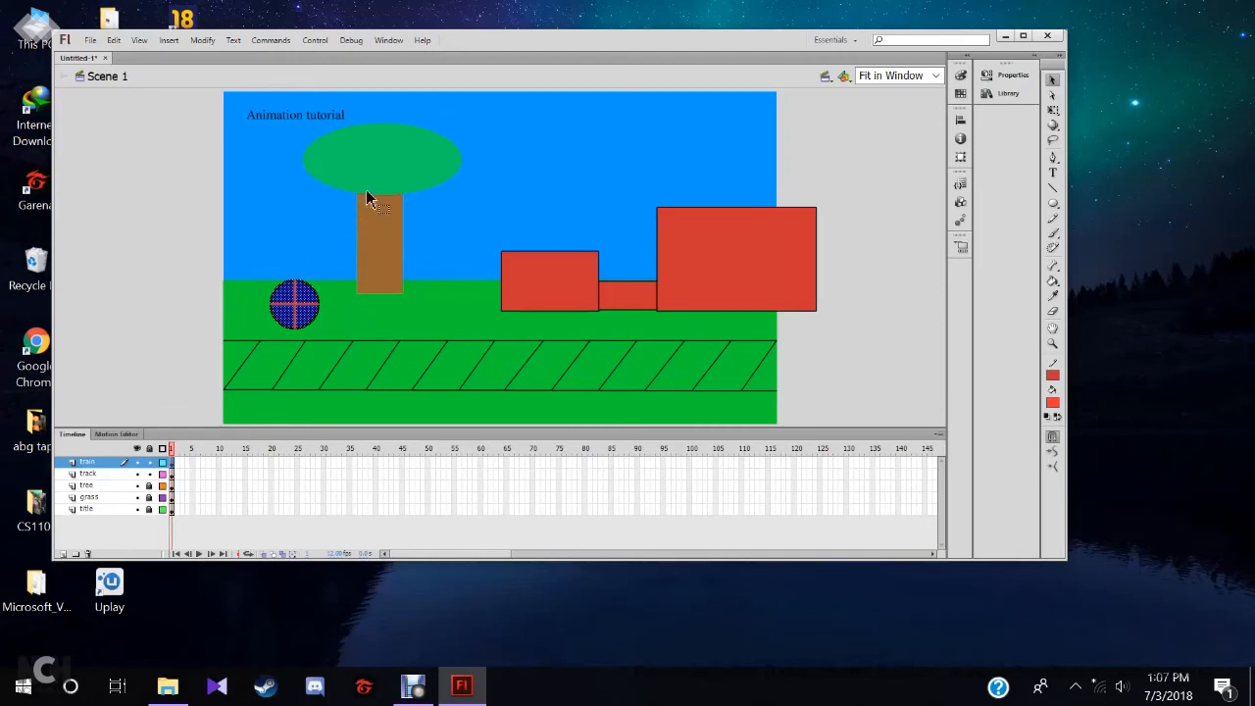
key("ctrl+F8")
type("wheel")
left_click(617, 116)
left_click(124, 82)
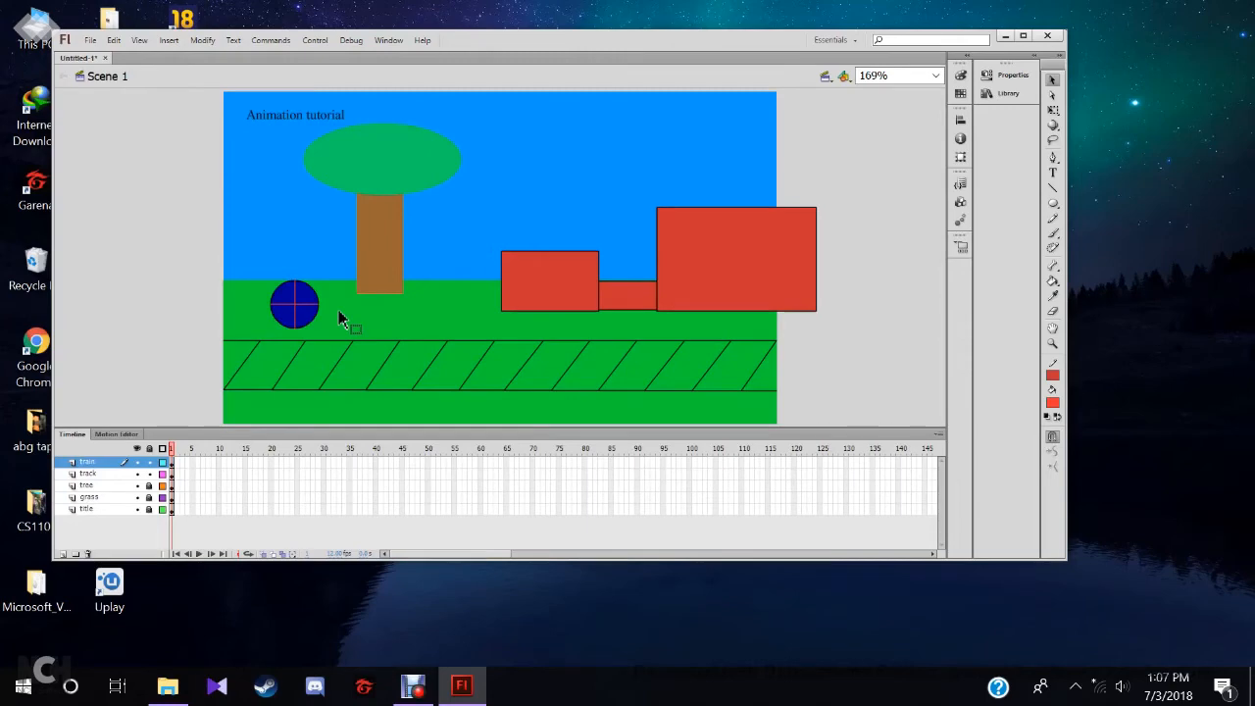
Step: Convert the whole blue wheel with its red cross to a movie clip symbol named "wheel animation"
left_click_drag(257, 278, 330, 326)
left_click(202, 41)
left_click(324, 88)
left_click(451, 129)
left_click(449, 143)
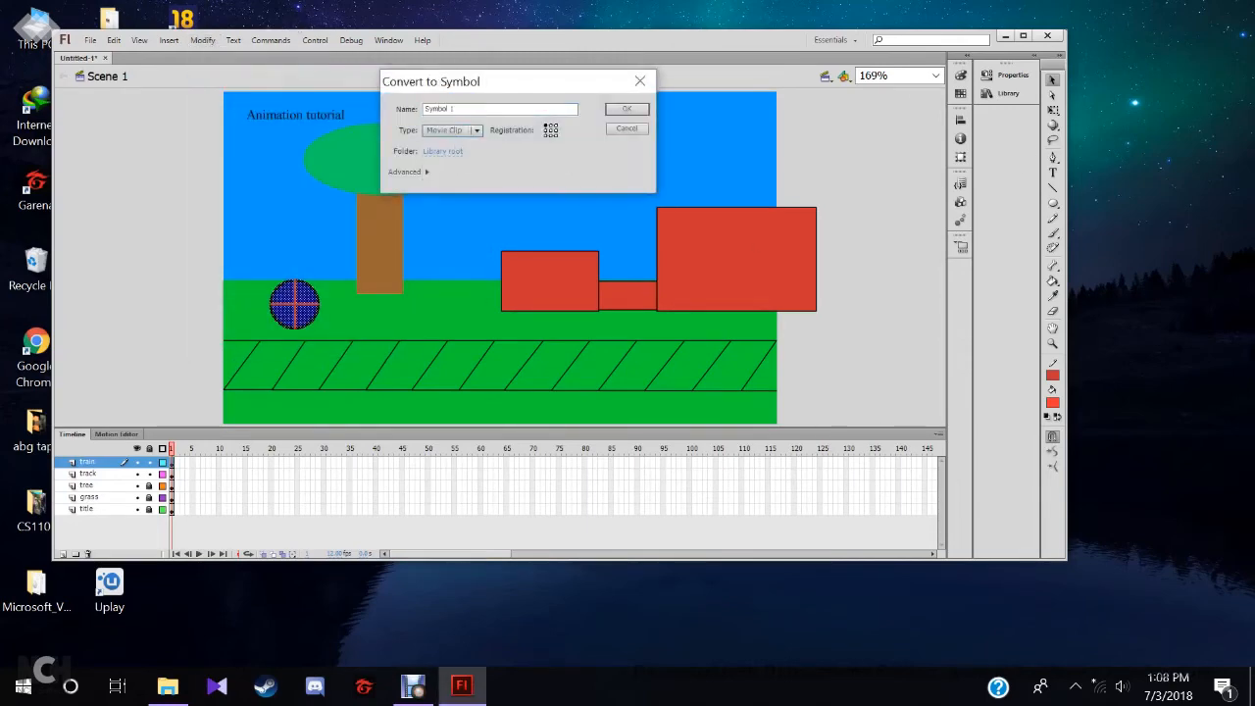
type("wheel animation")
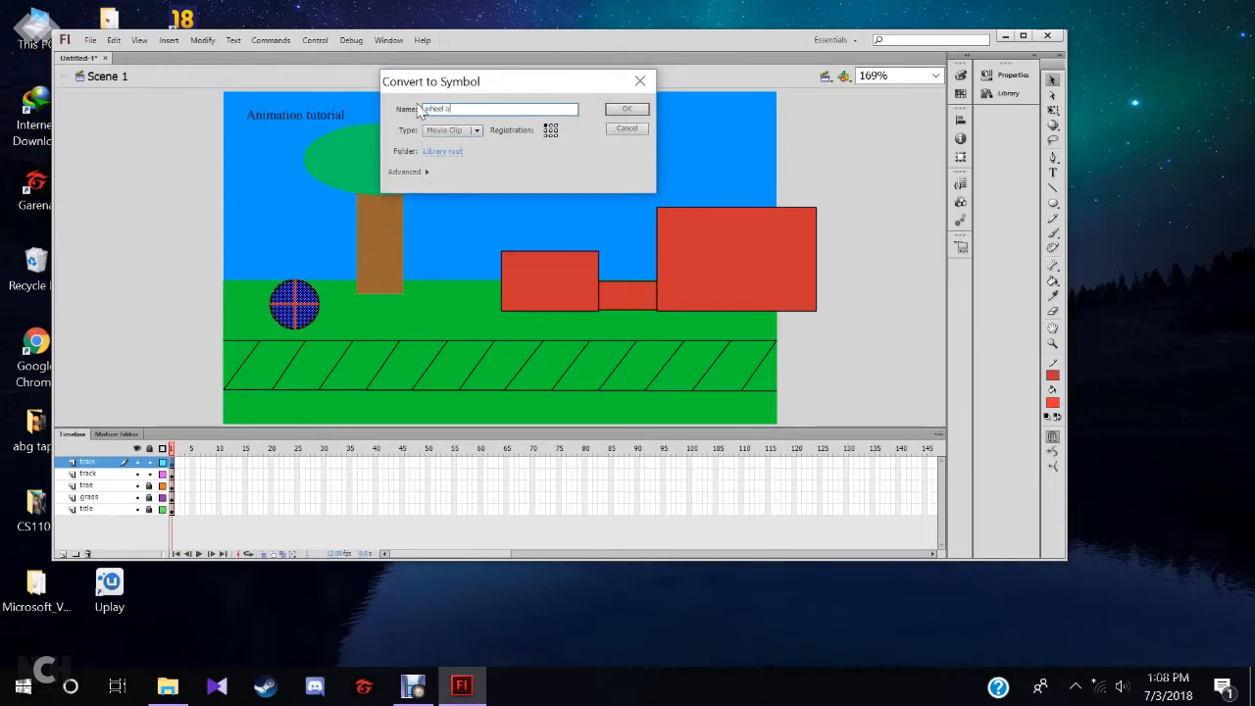
left_click(627, 109)
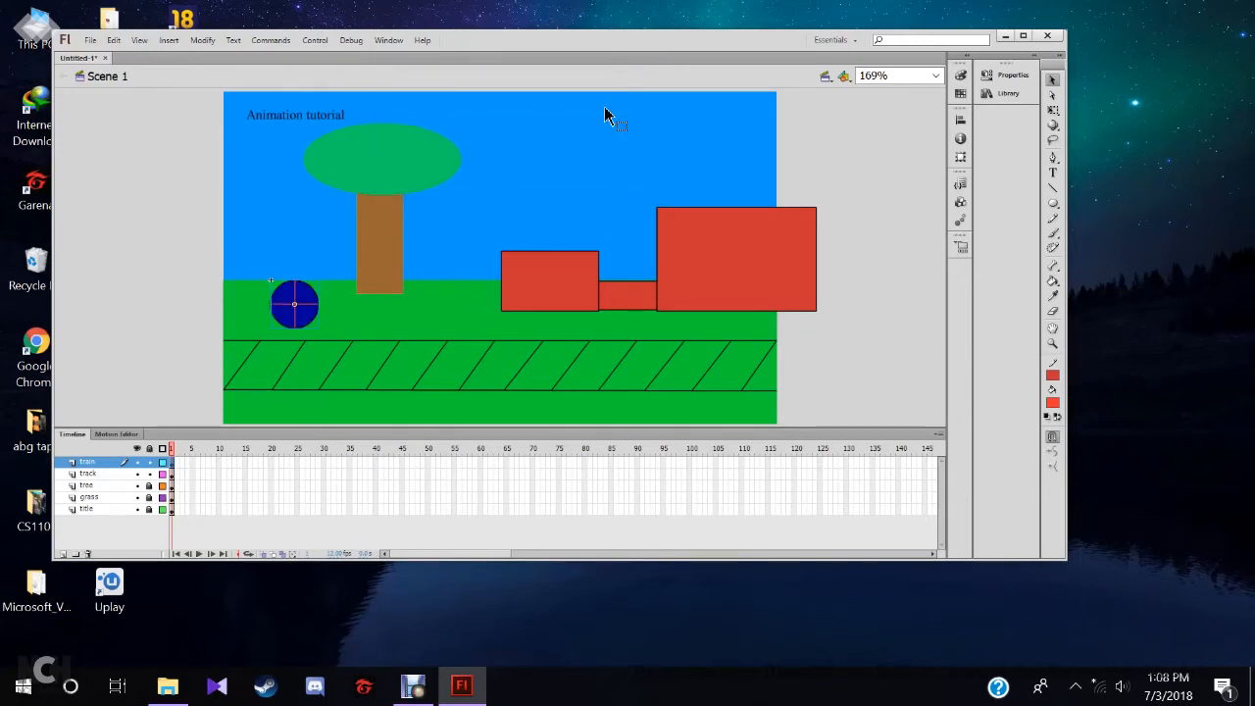
Step: Open the wheel animation symbol for editing in place and insert a keyframe at frame 5
double_click(311, 306)
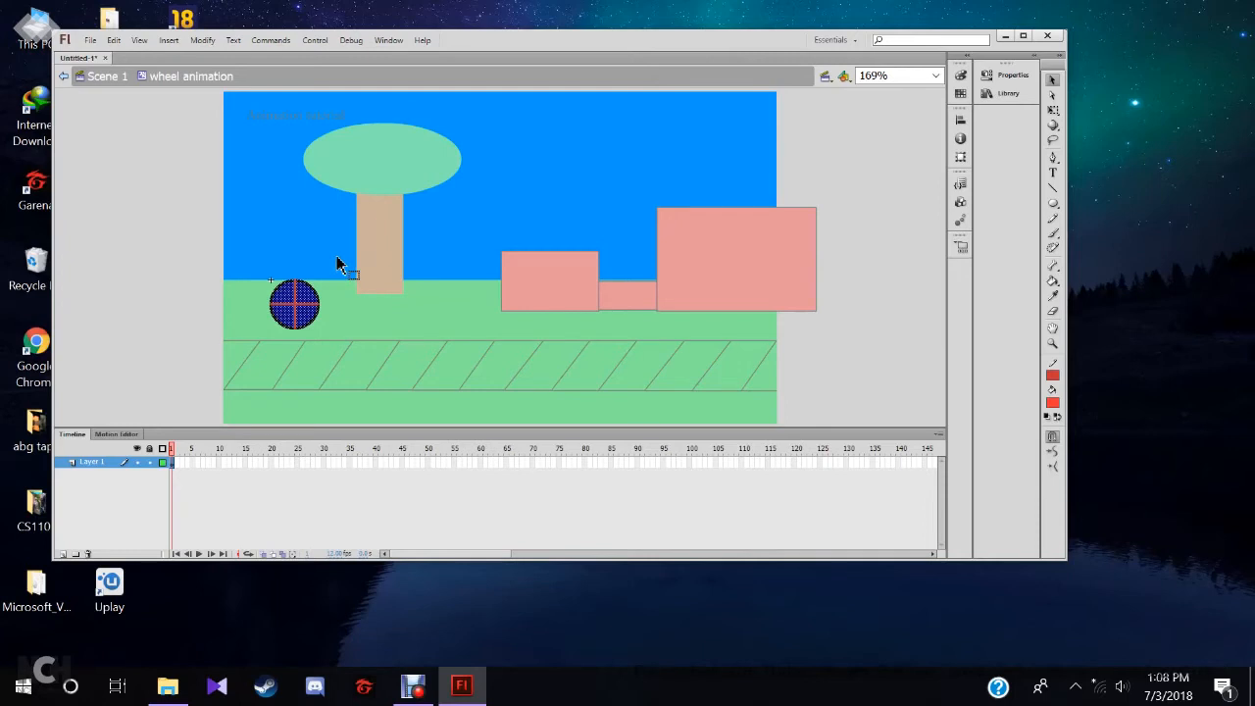
left_click(193, 463)
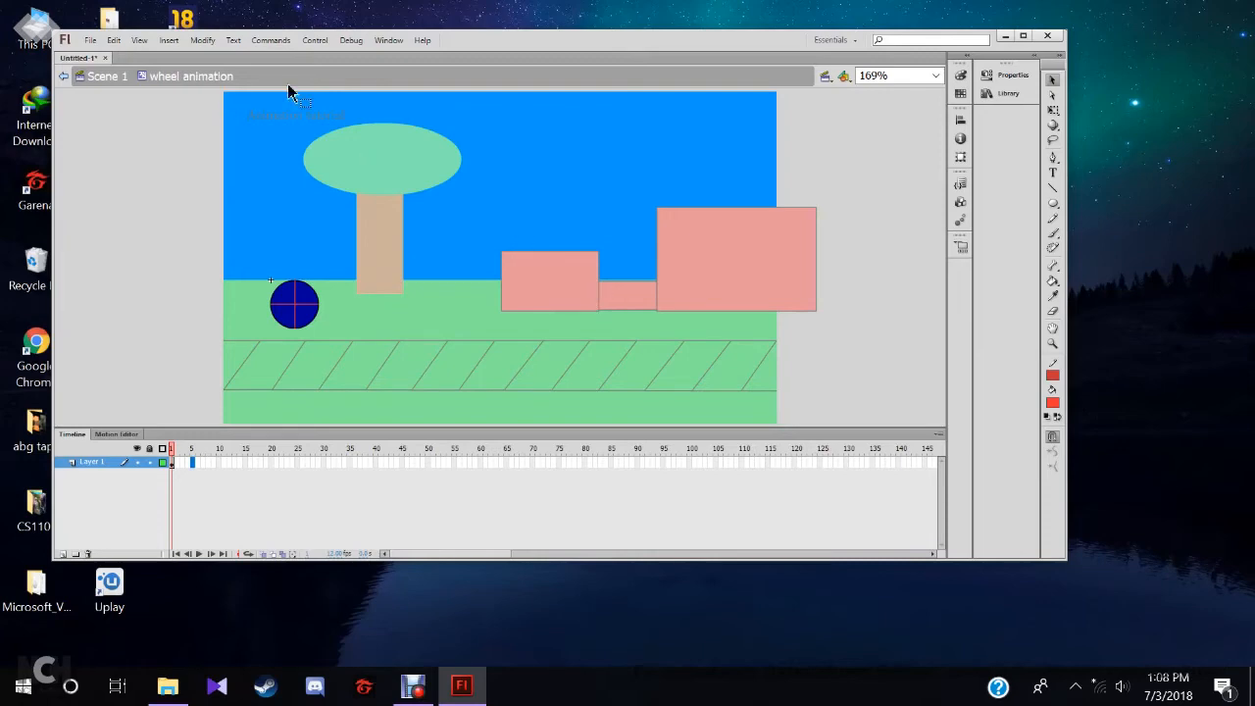
right_click(194, 464)
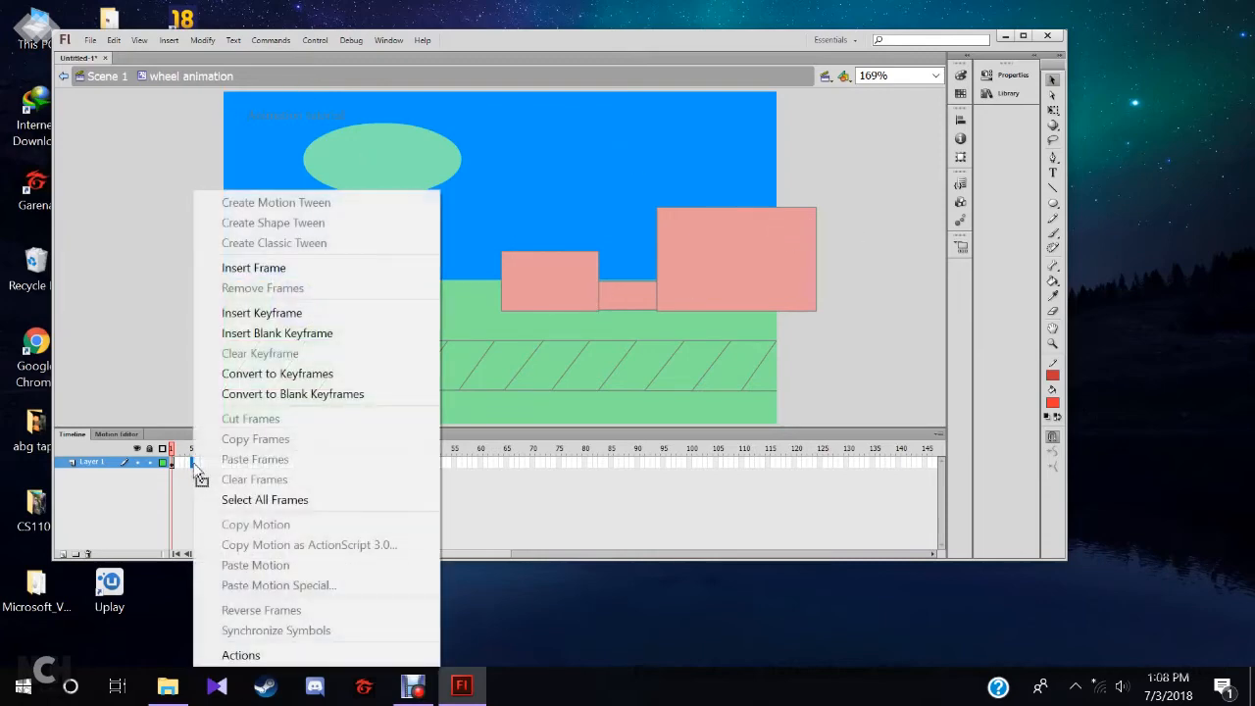
left_click(298, 316)
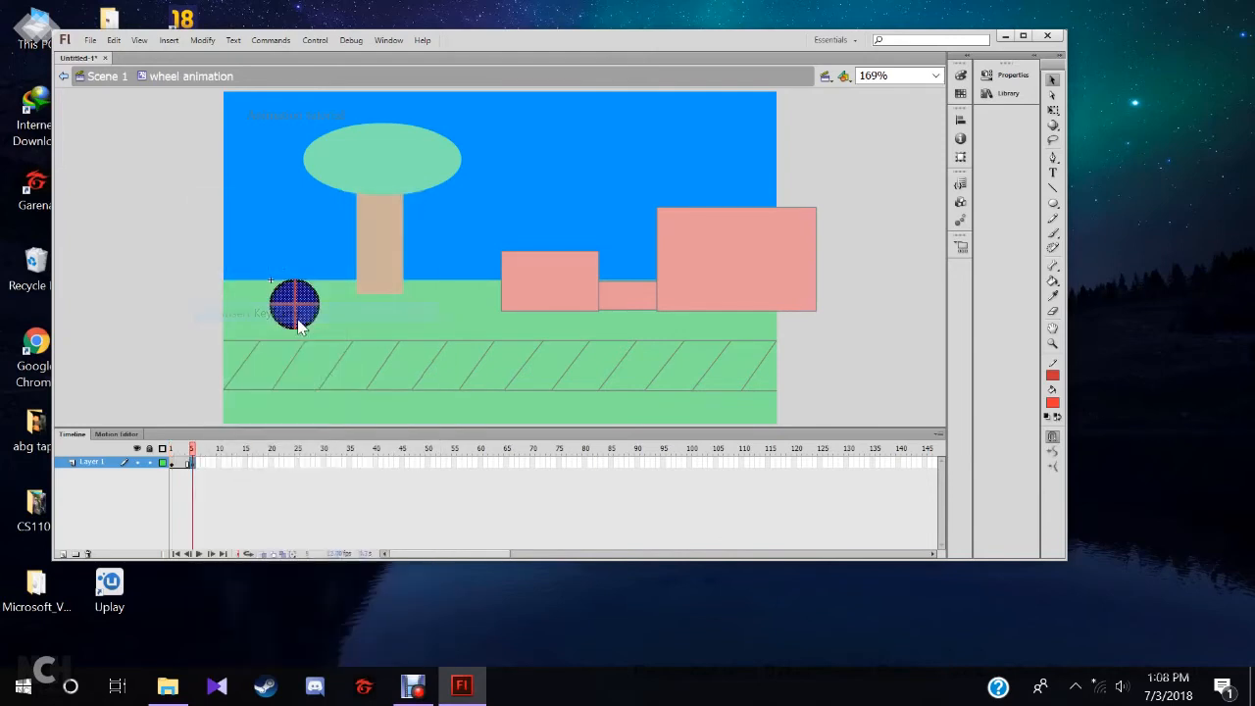
Step: Rotate the wheel at frame 5 by 90° clockwise
right_click(300, 313)
left_click(292, 303)
left_click(201, 40)
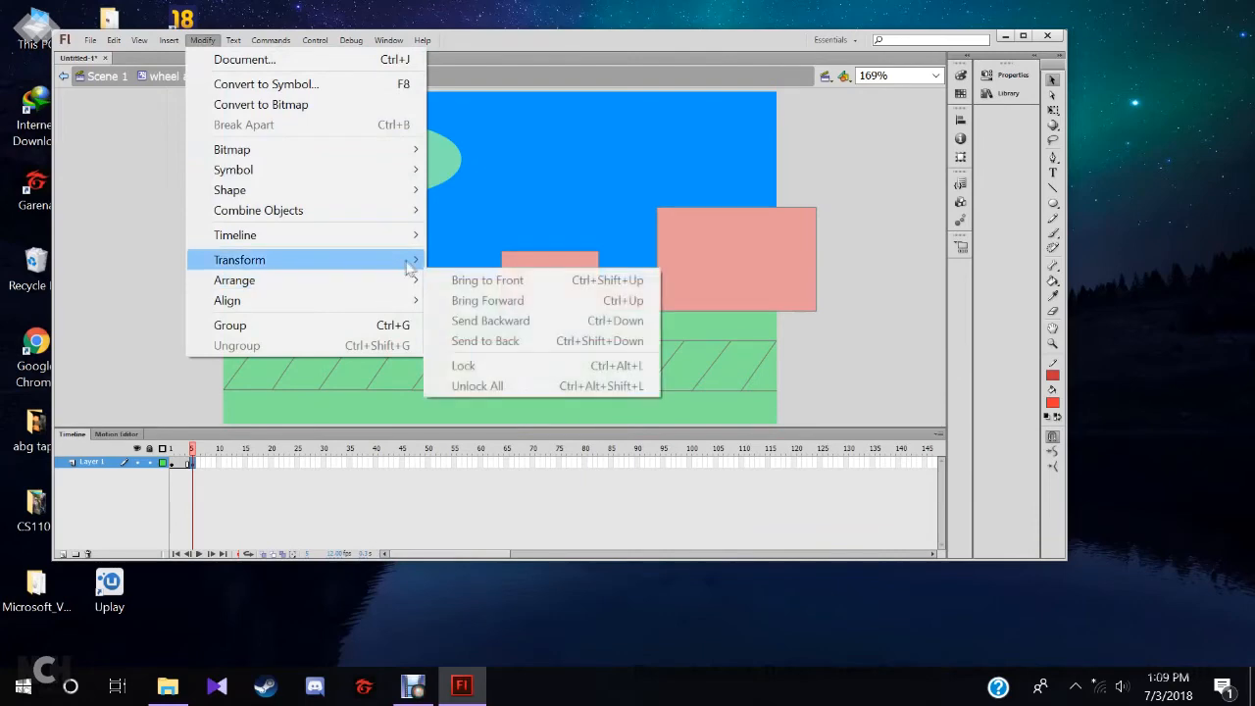
mouse_move(409, 269)
left_click(510, 385)
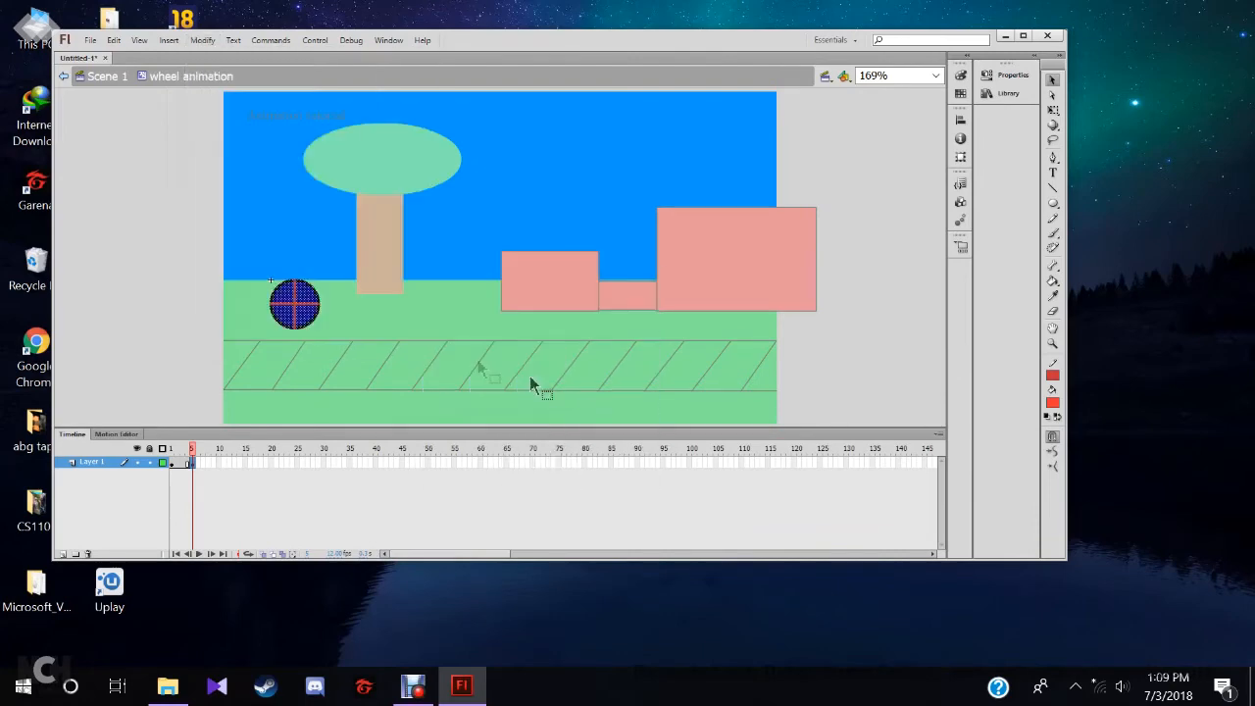
Step: Insert a keyframe at frame 10 and rotate the wheel 90° counterclockwise there
right_click(219, 462)
left_click(287, 313)
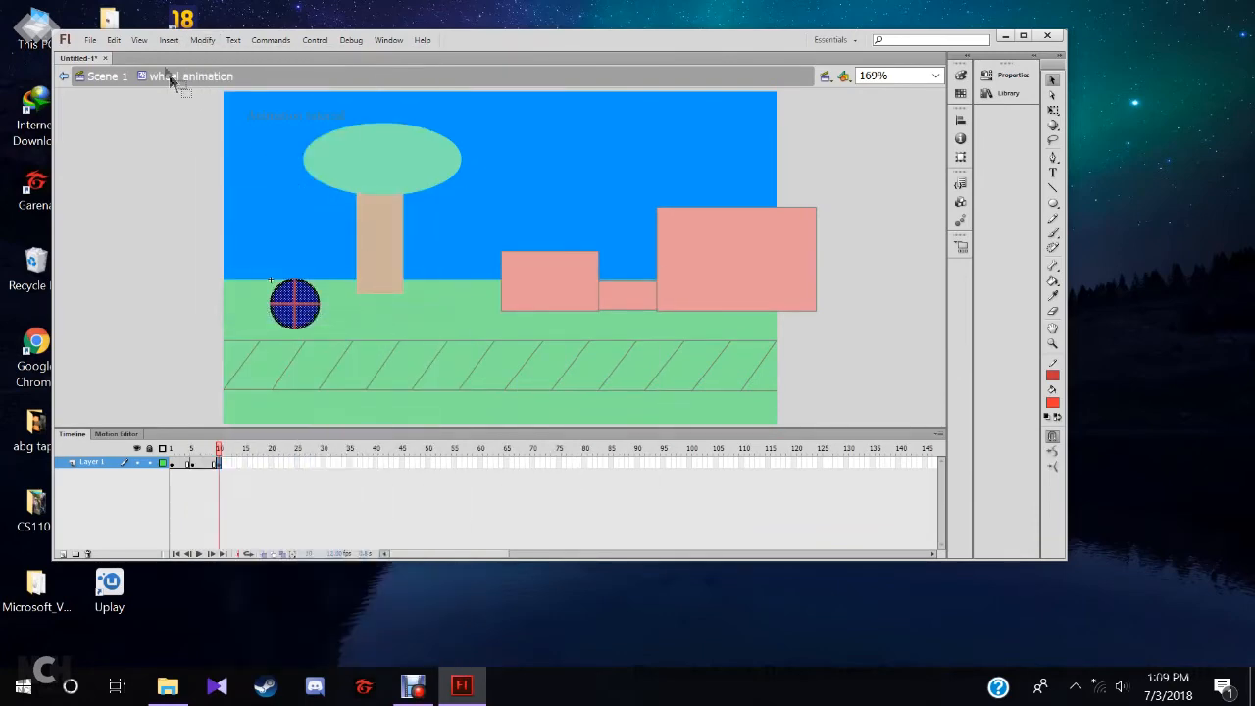
left_click(201, 41)
mouse_move(330, 269)
left_click(493, 405)
Step: Insert a keyframe at frame 15 and rotate the wheel 90° counterclockwise there
right_click(244, 462)
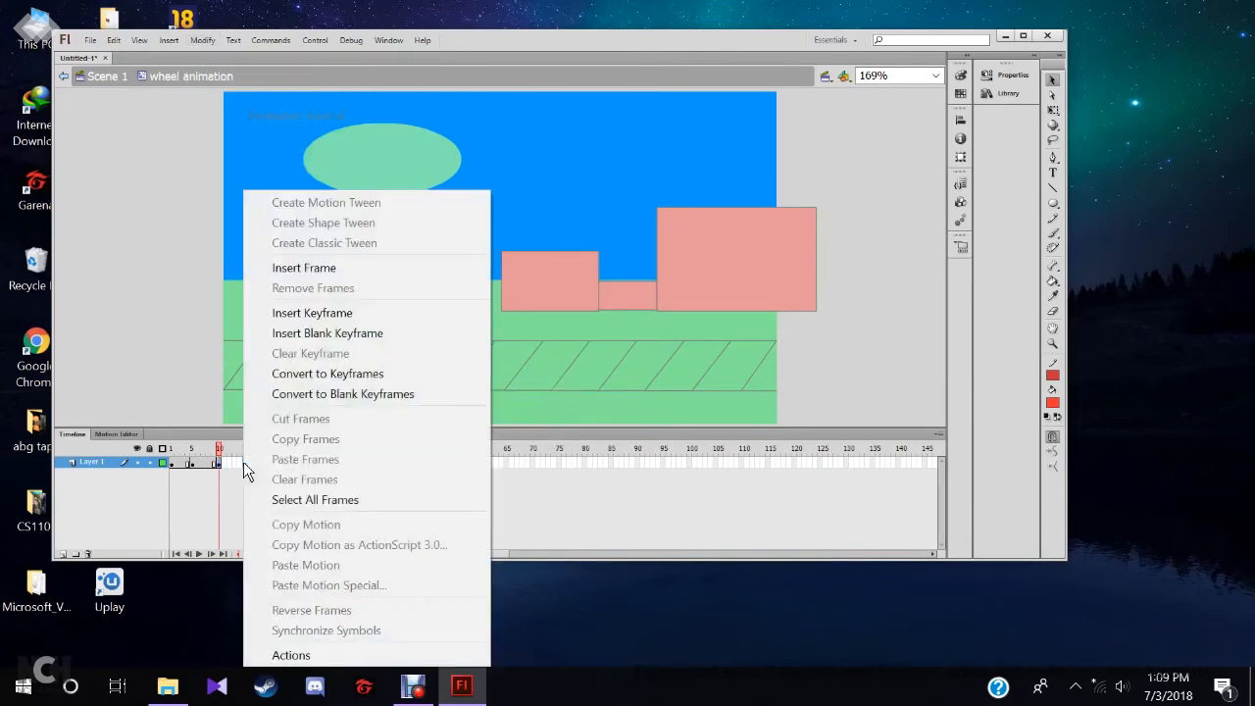
left_click(392, 314)
left_click(201, 40)
mouse_move(324, 258)
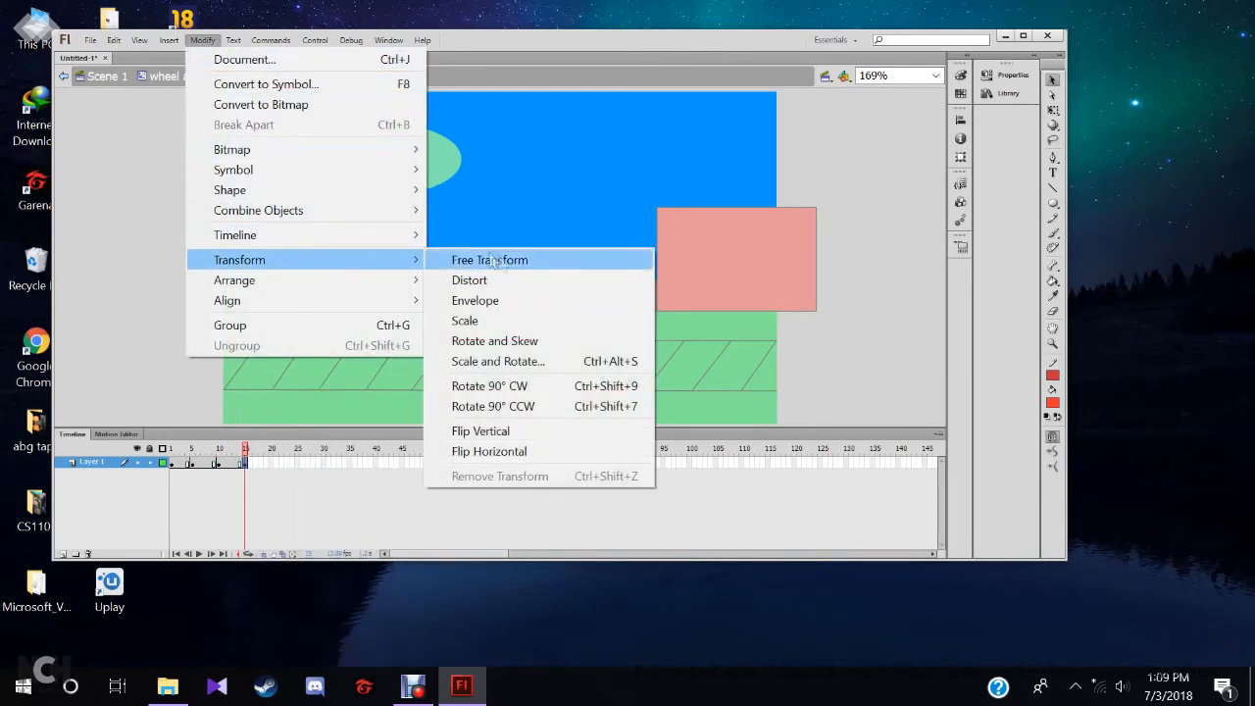
left_click(578, 403)
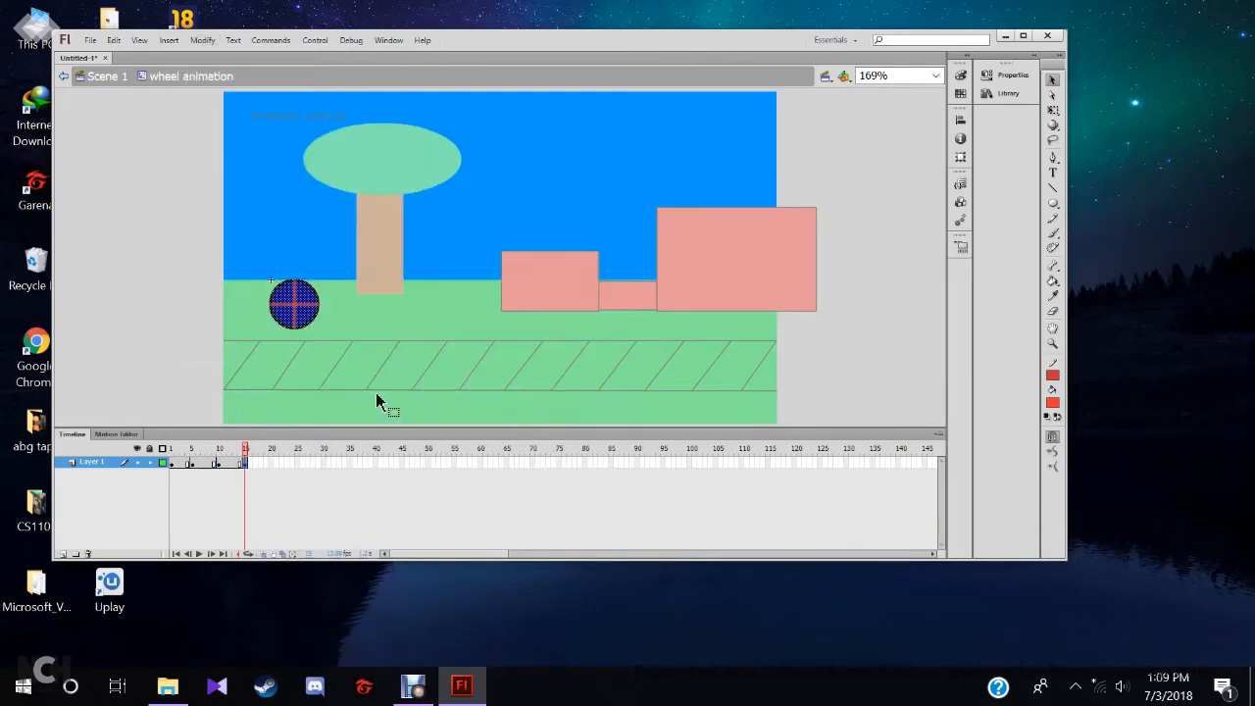
Step: Insert a keyframe at frame 20 and rotate the wheel 90° counterclockwise there
right_click(273, 462)
left_click(407, 313)
left_click(201, 40)
mouse_move(323, 260)
left_click(510, 404)
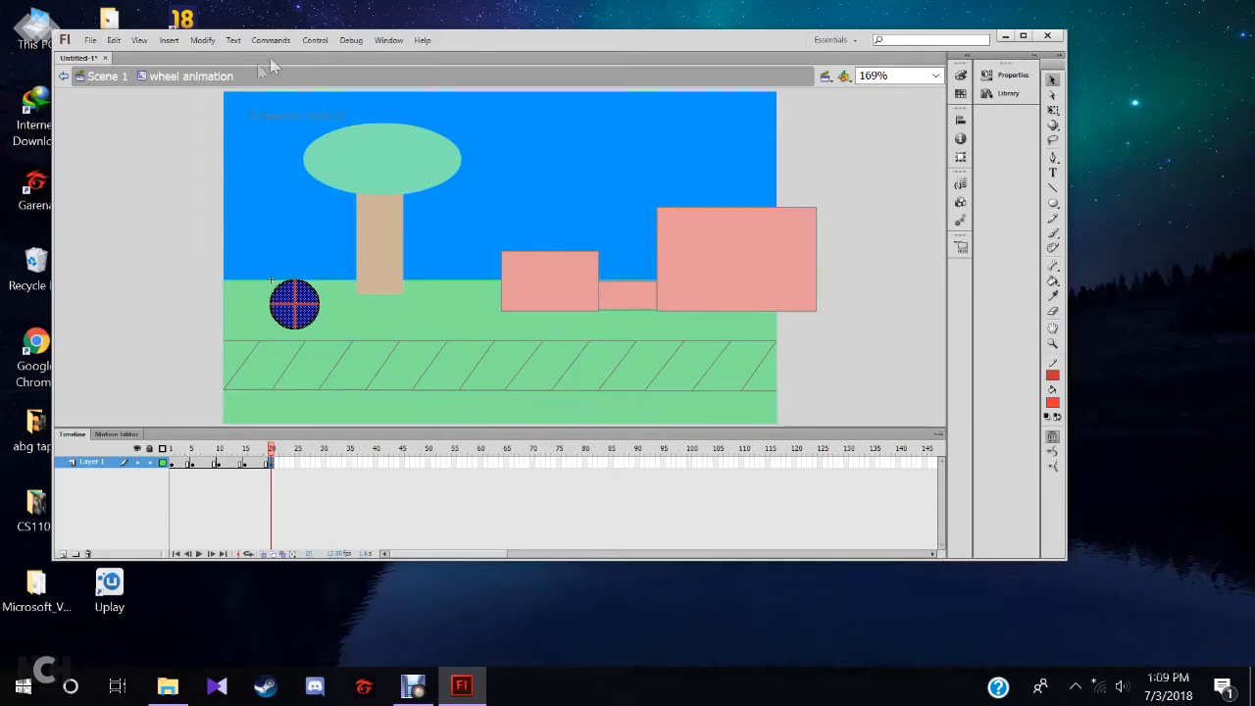
Step: Test the movie in Flash Professional to check the wheel, and close the preview
left_click(314, 44)
mouse_move(579, 170)
left_click(722, 176)
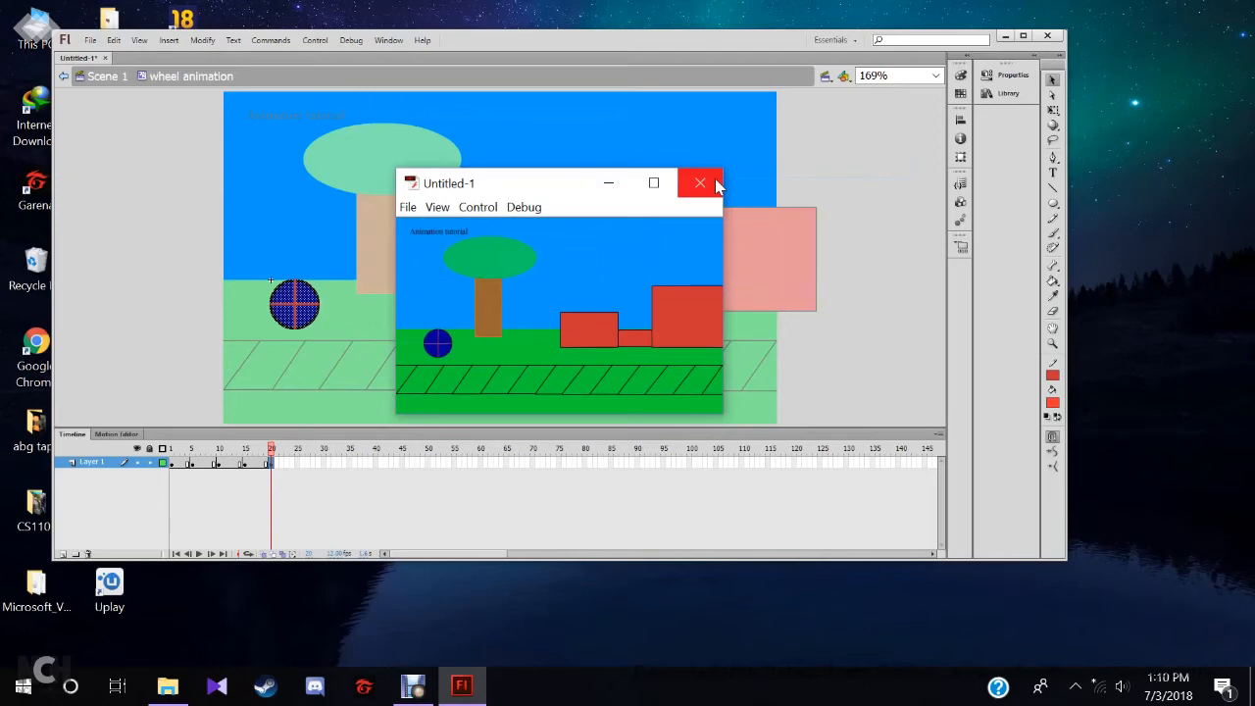
left_click(716, 186)
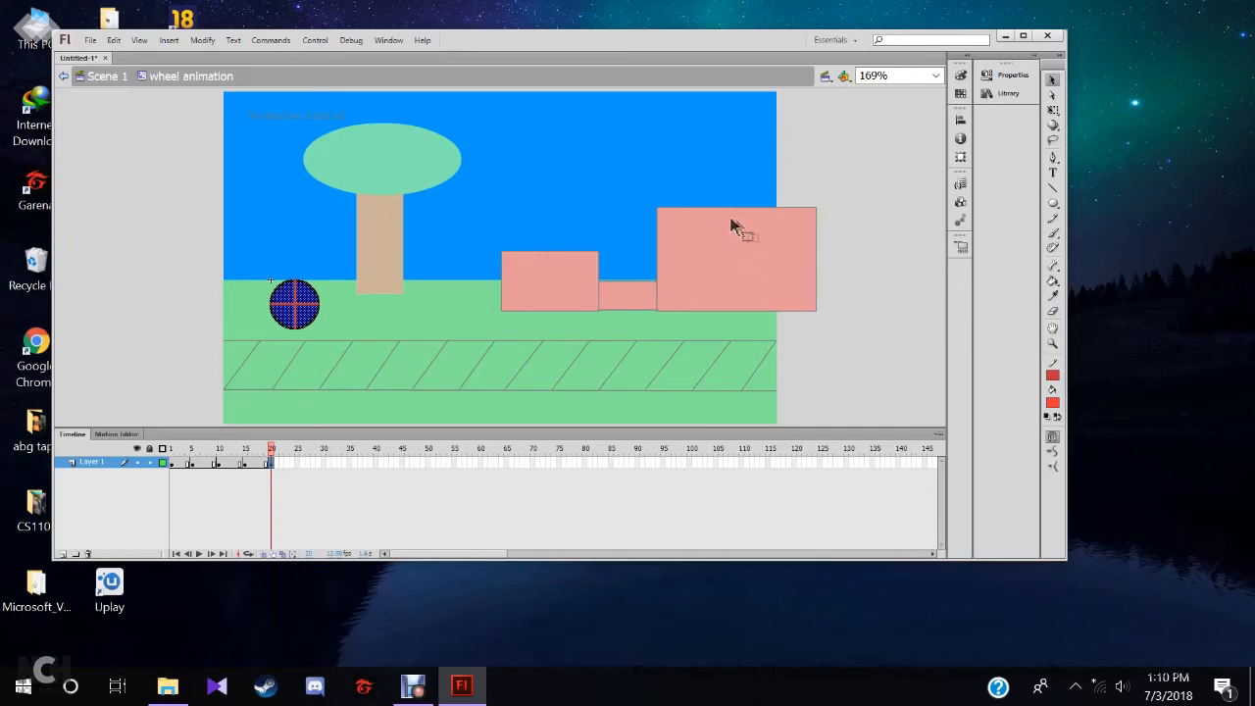
Step: Create motion tweens from the keyframes at frames 1 and 5, converting the wheel to a symbol for each
left_click(178, 463)
right_click(172, 464)
left_click(283, 207)
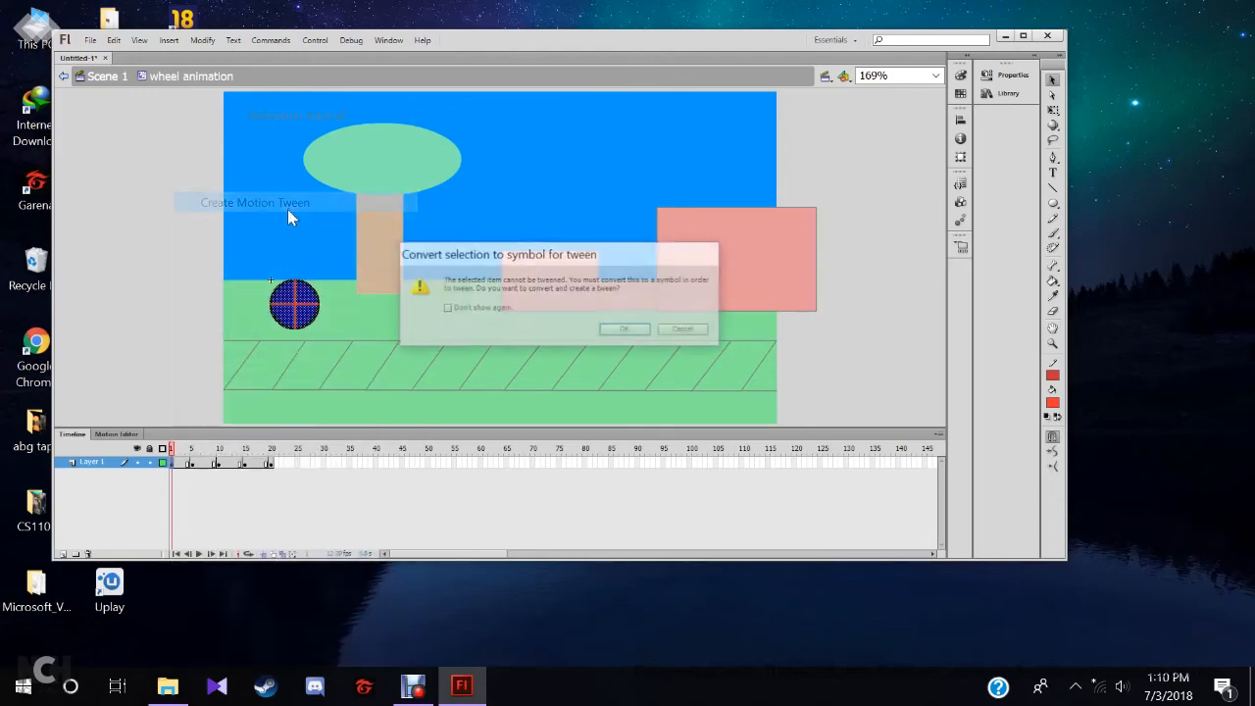
left_click(625, 331)
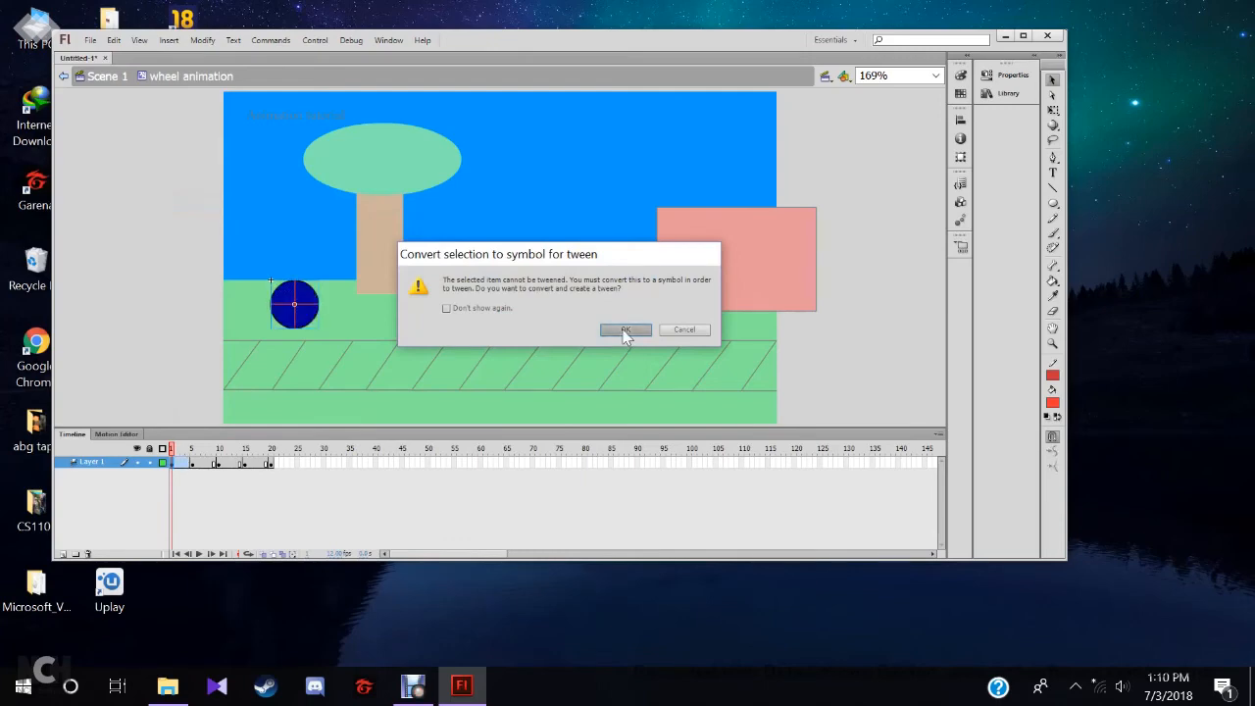
right_click(192, 464)
left_click(333, 207)
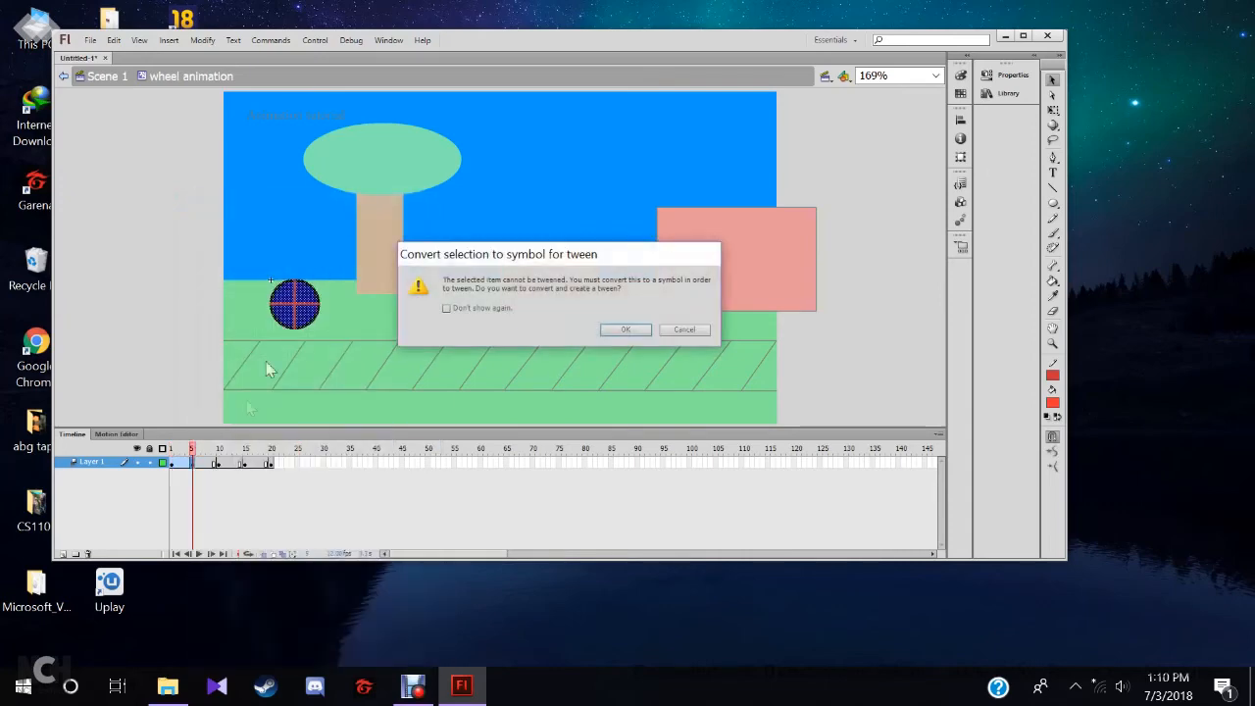
left_click(631, 326)
Step: Create motion tweens from the keyframes at frames 10 and 15, converting the wheel to a symbol for each
right_click(220, 471)
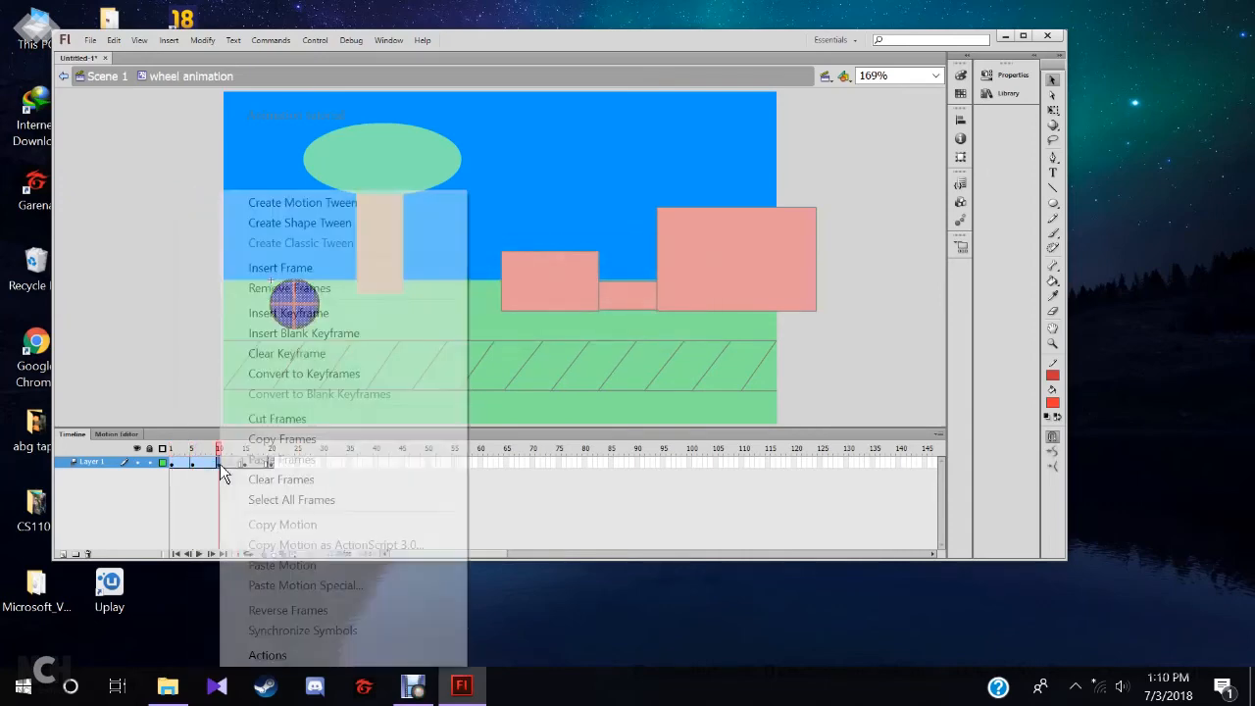
left_click(357, 217)
left_click(631, 328)
left_click(246, 465)
right_click(246, 468)
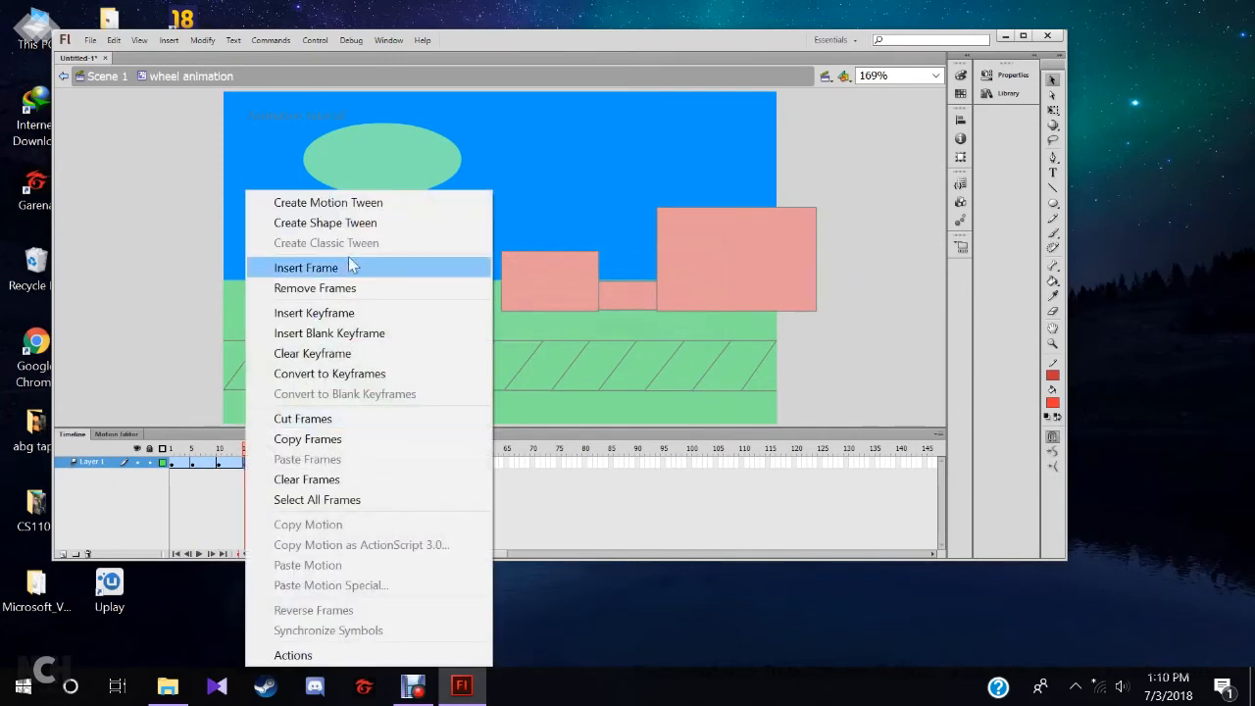
left_click(377, 208)
left_click(627, 332)
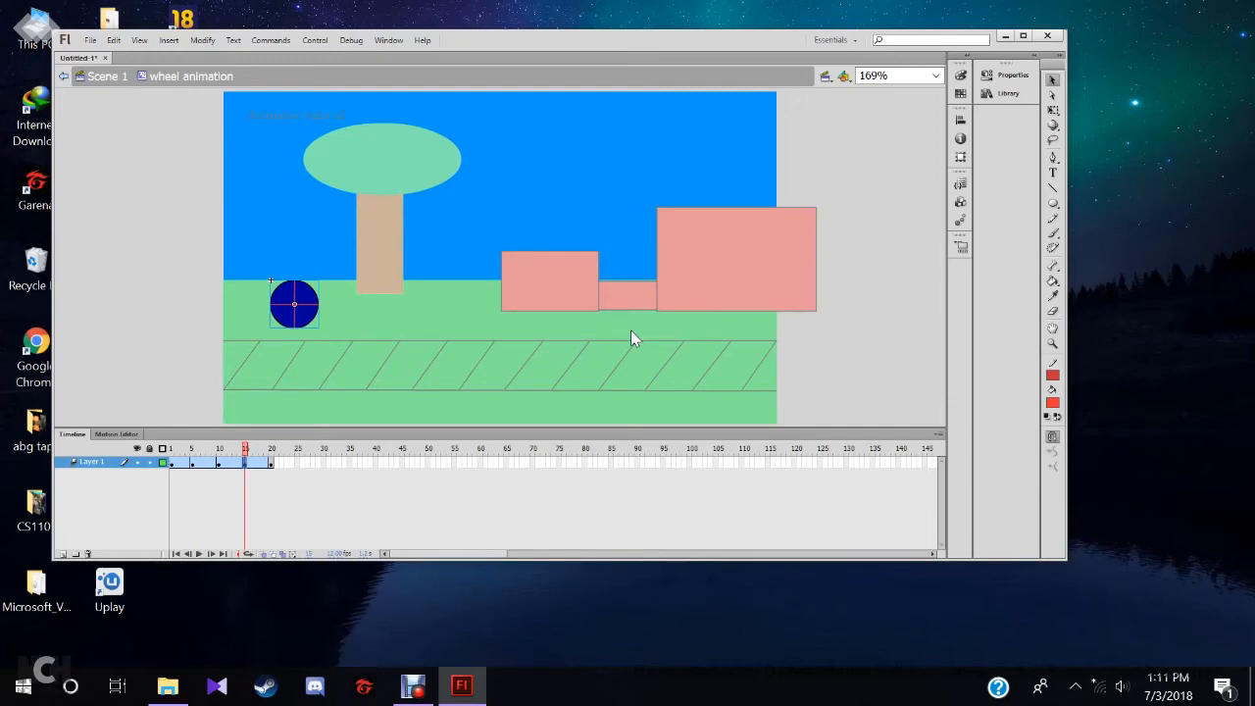
Step: Test the movie in Flash Professional to check the tweened wheel rotation, and close the preview
left_click(314, 40)
mouse_move(338, 167)
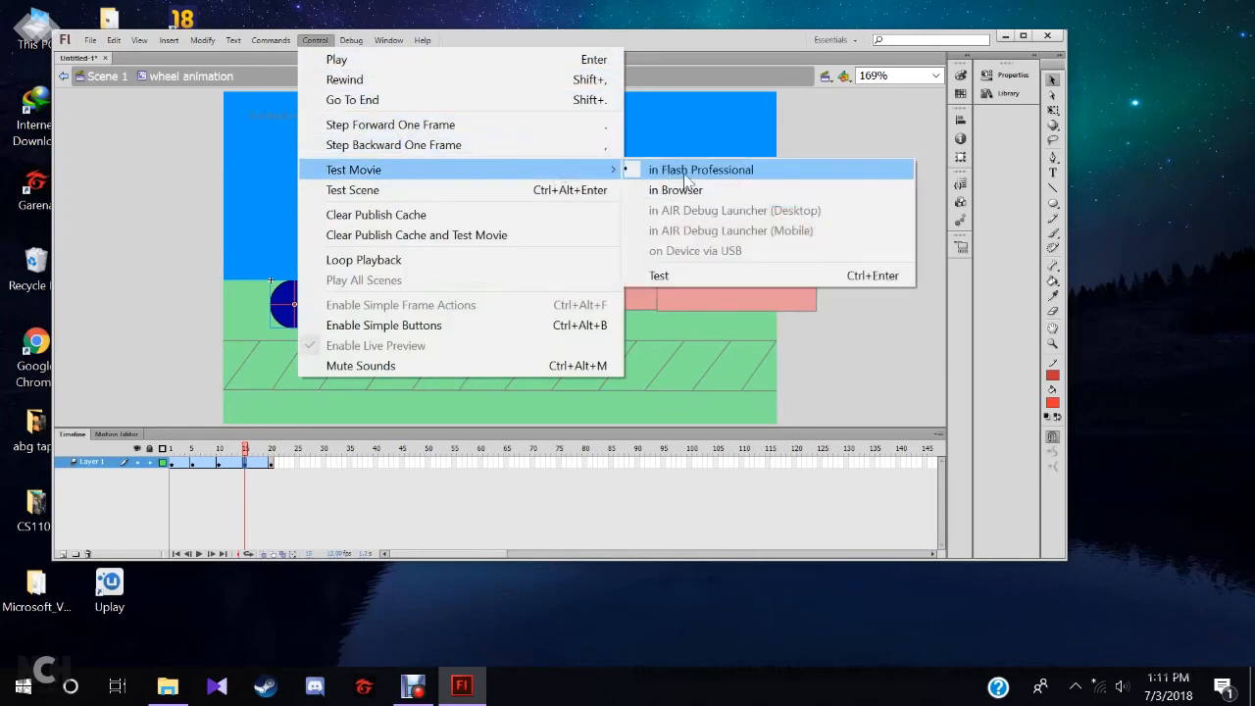
left_click(687, 169)
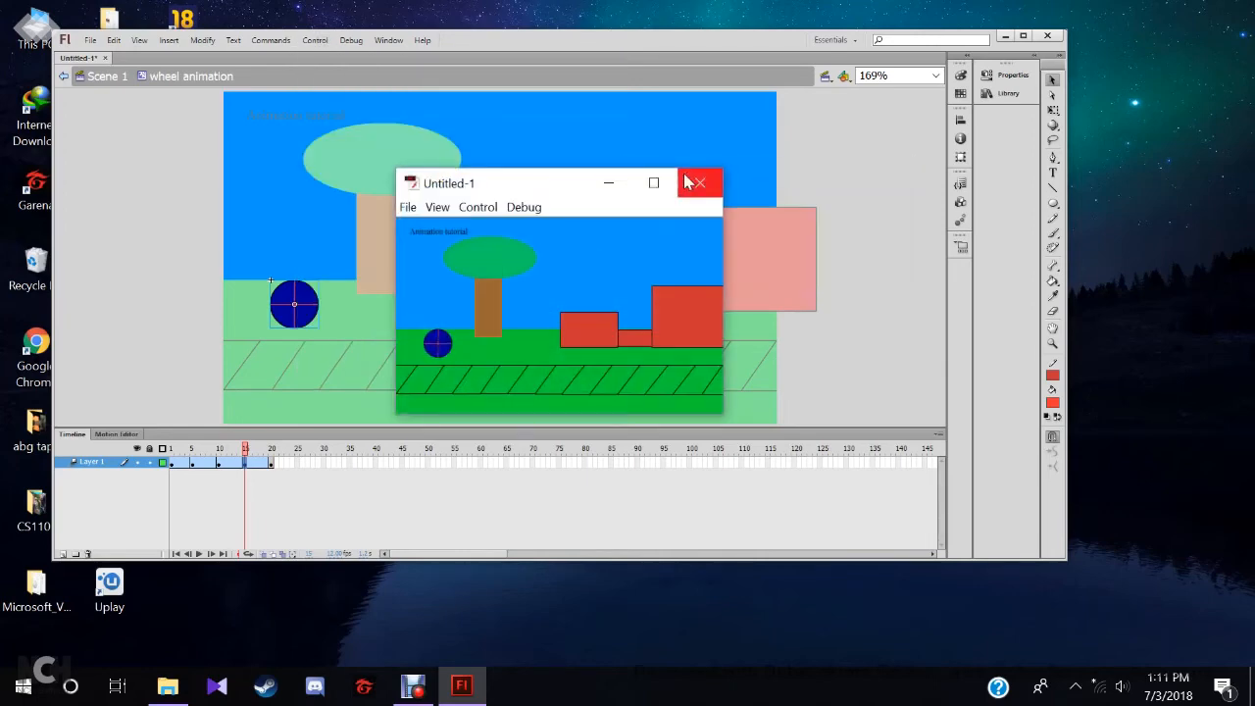
left_click(698, 182)
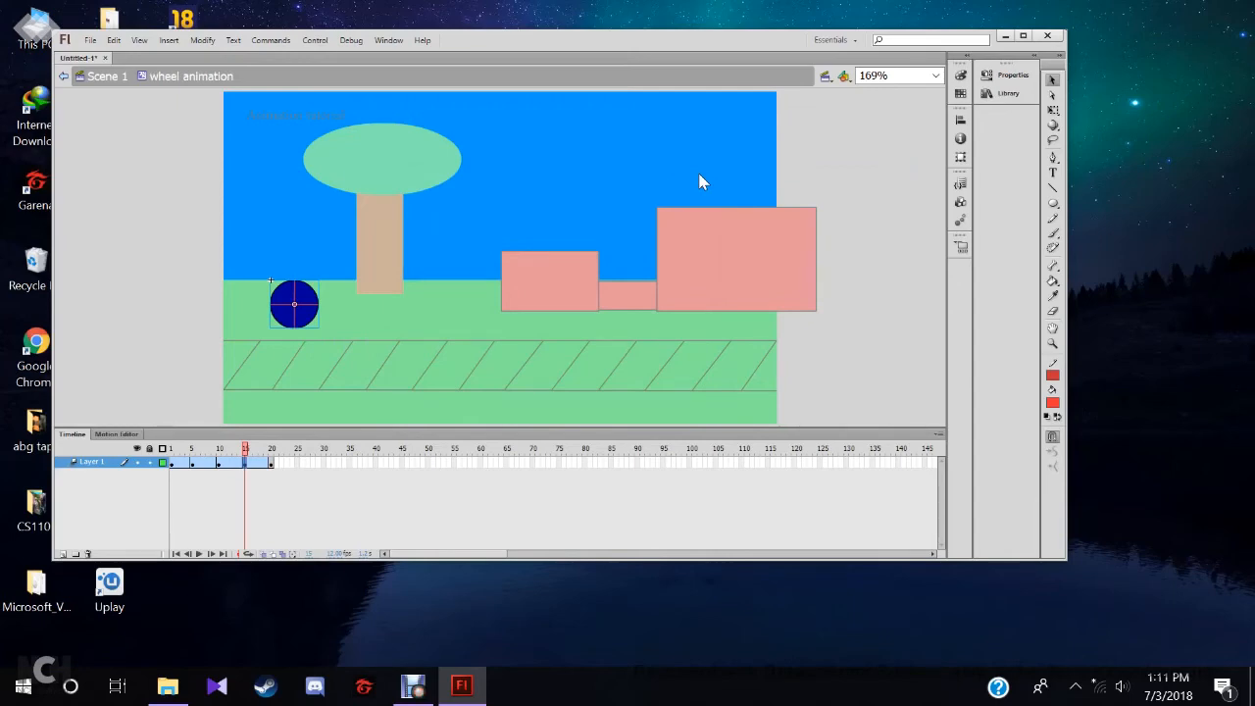
Step: Return to Scene 1 and paste three more copies of the wheel, spreading them apart around the train
left_click(104, 77)
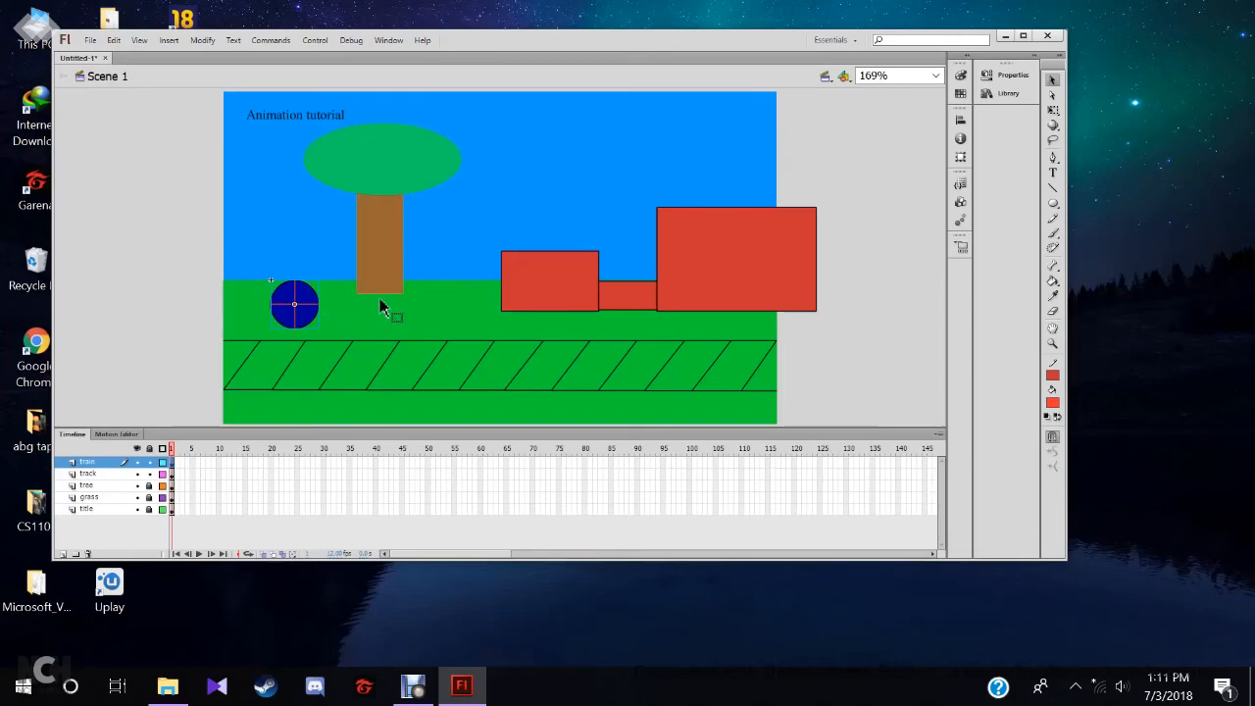
key("ctrl+v")
left_click_drag(504, 262, 410, 316)
key("ctrl+v")
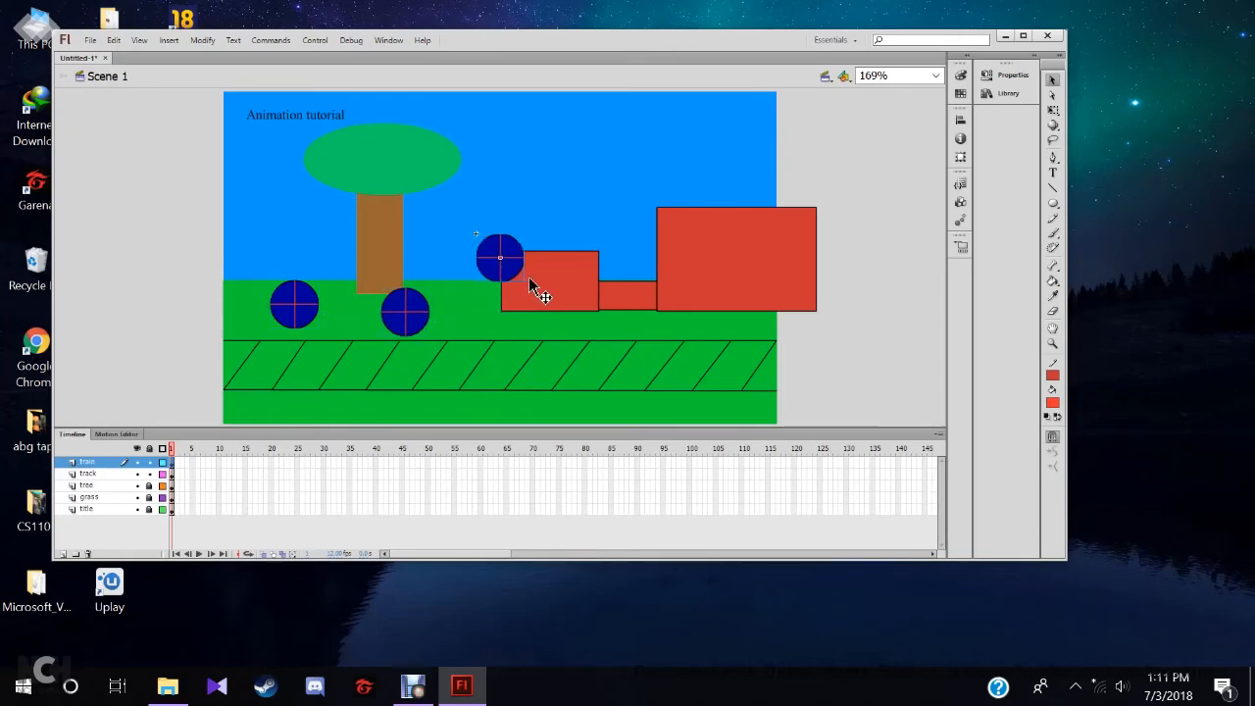
left_click_drag(502, 259, 435, 259)
key("ctrl+v")
left_click_drag(557, 191, 696, 292)
Step: Position the wheel copies in a row beneath the train's body, resting on the track
left_click(698, 277)
left_click_drag(503, 257, 527, 336)
left_click_drag(434, 256, 596, 343)
left_click_drag(405, 312, 668, 346)
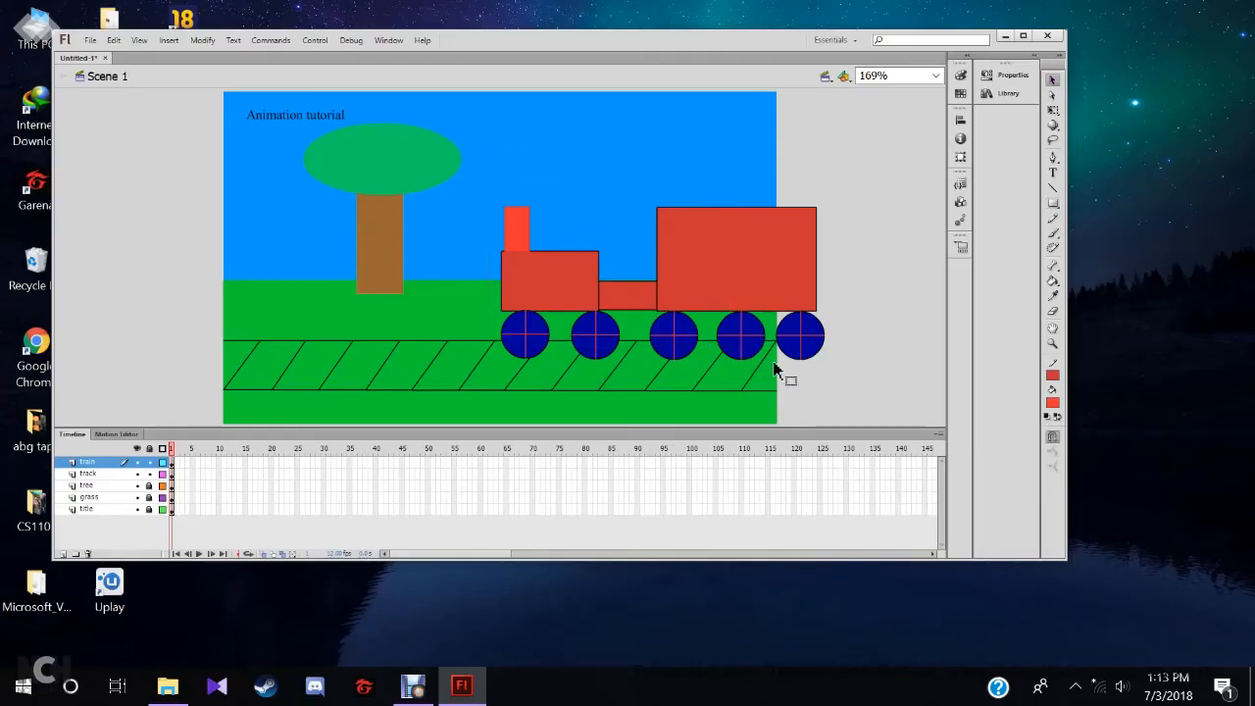
Step: Try to convert the selected train, wheels and track to a symbol named train
left_click_drag(774, 361, 836, 378)
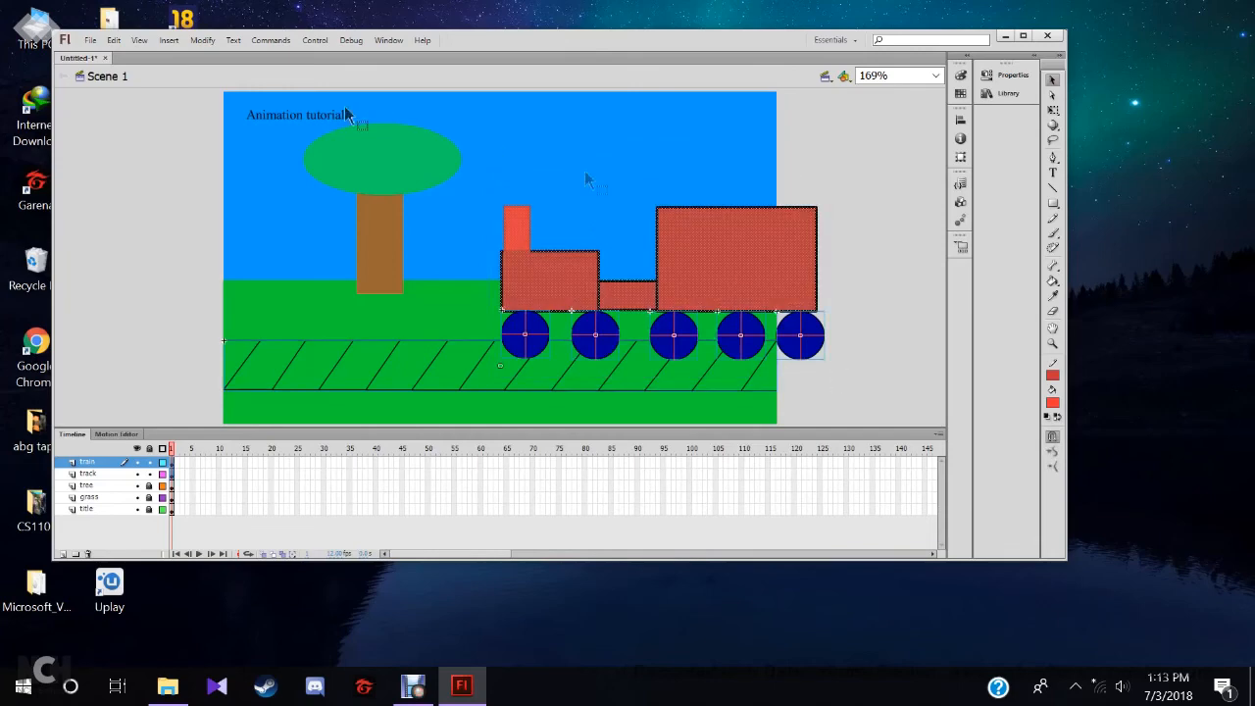
left_click(201, 40)
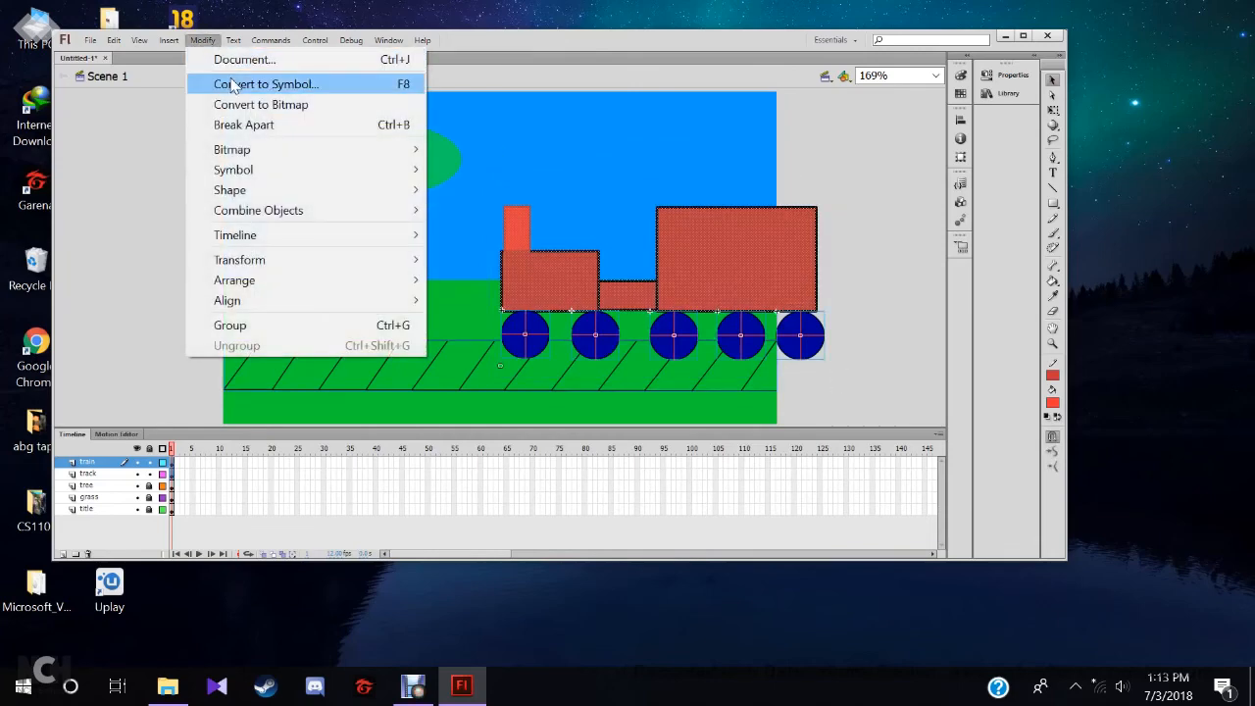
left_click(233, 87)
type("train")
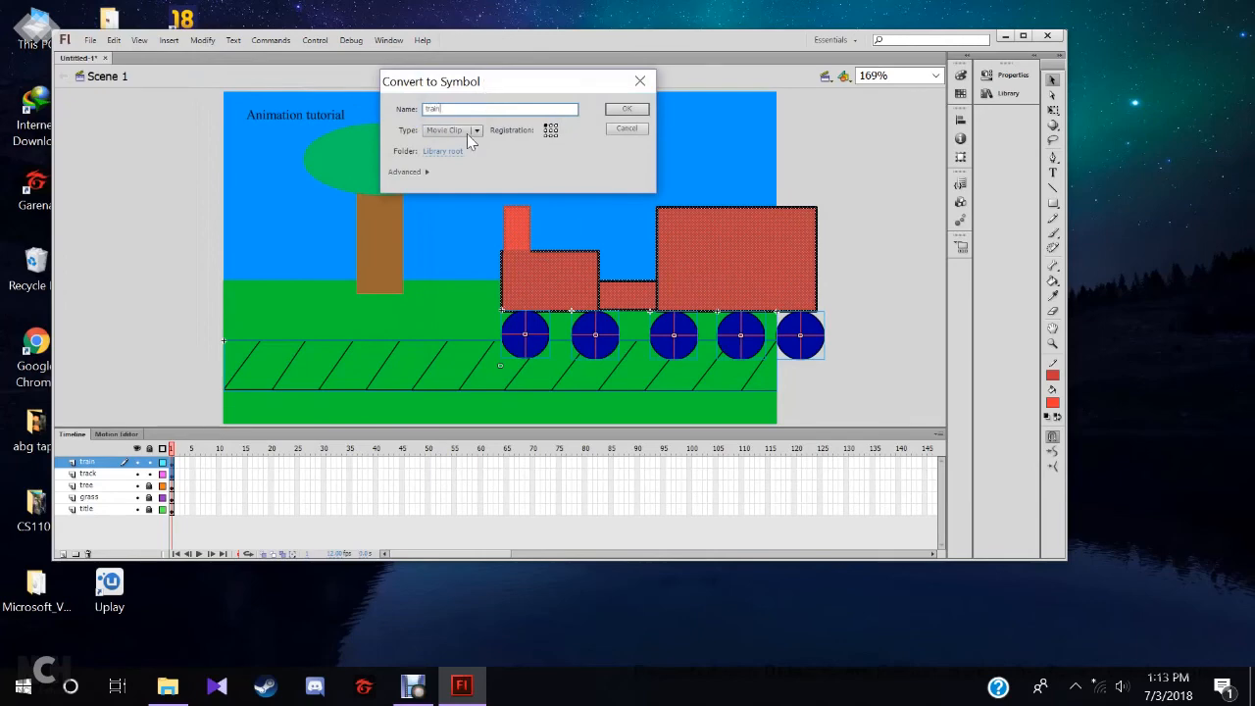
left_click(467, 133)
left_click(454, 172)
left_click(615, 108)
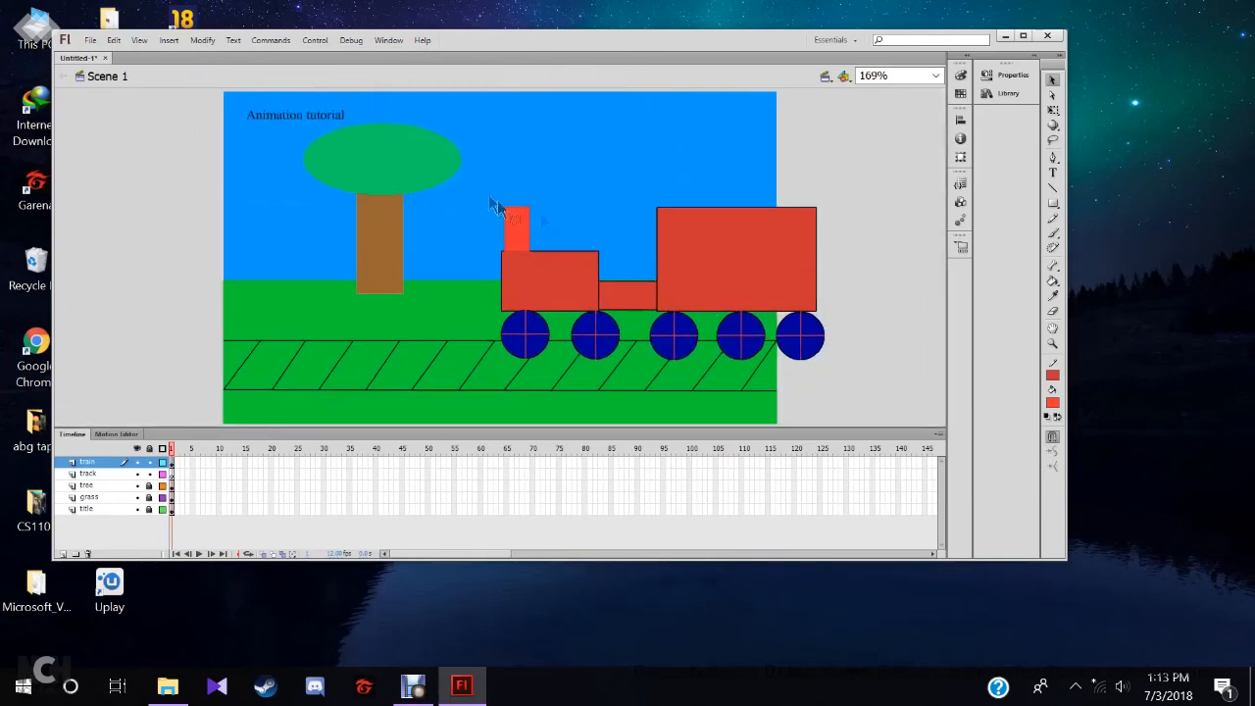
Step: Try to select and move the converted train symbol
left_click_drag(477, 178, 832, 363)
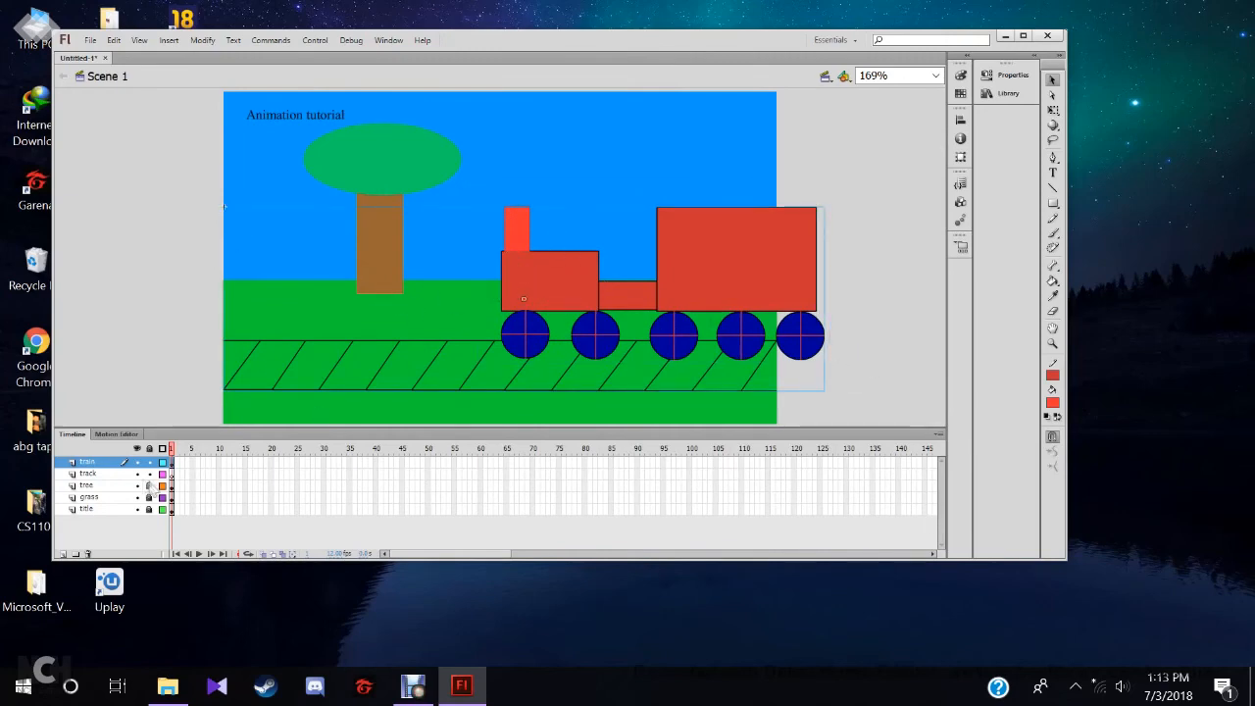
left_click_drag(761, 263, 532, 245)
double_click(692, 252)
left_click(845, 253)
left_click(816, 271)
Step: Lock the track layer, select the whole train with its wheels, and convert it to a symbol named train
left_click(149, 474)
key("ctrl+a")
left_click(202, 40)
left_click(260, 85)
type("train")
left_click(627, 109)
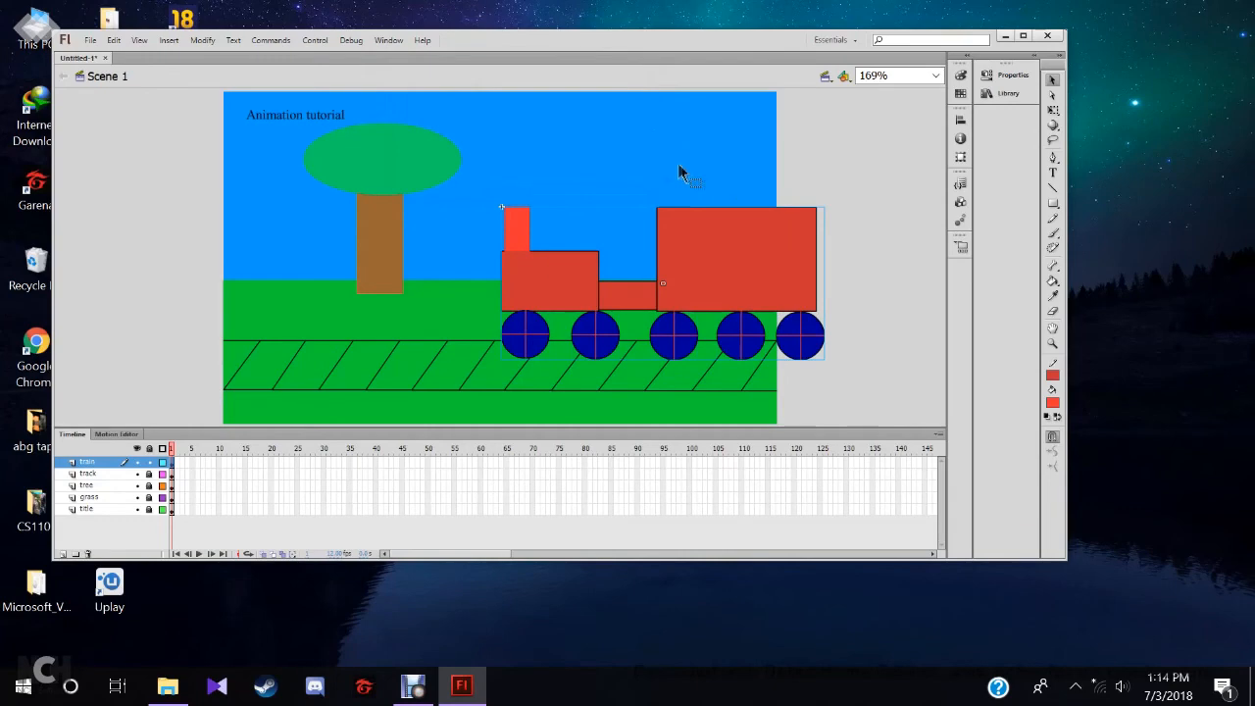
Step: In the train animation symbol, place the train beyond the stage's right edge and, in a keyframe at frame 60, past the left edge
double_click(517, 333)
left_click_drag(513, 329, 794, 319)
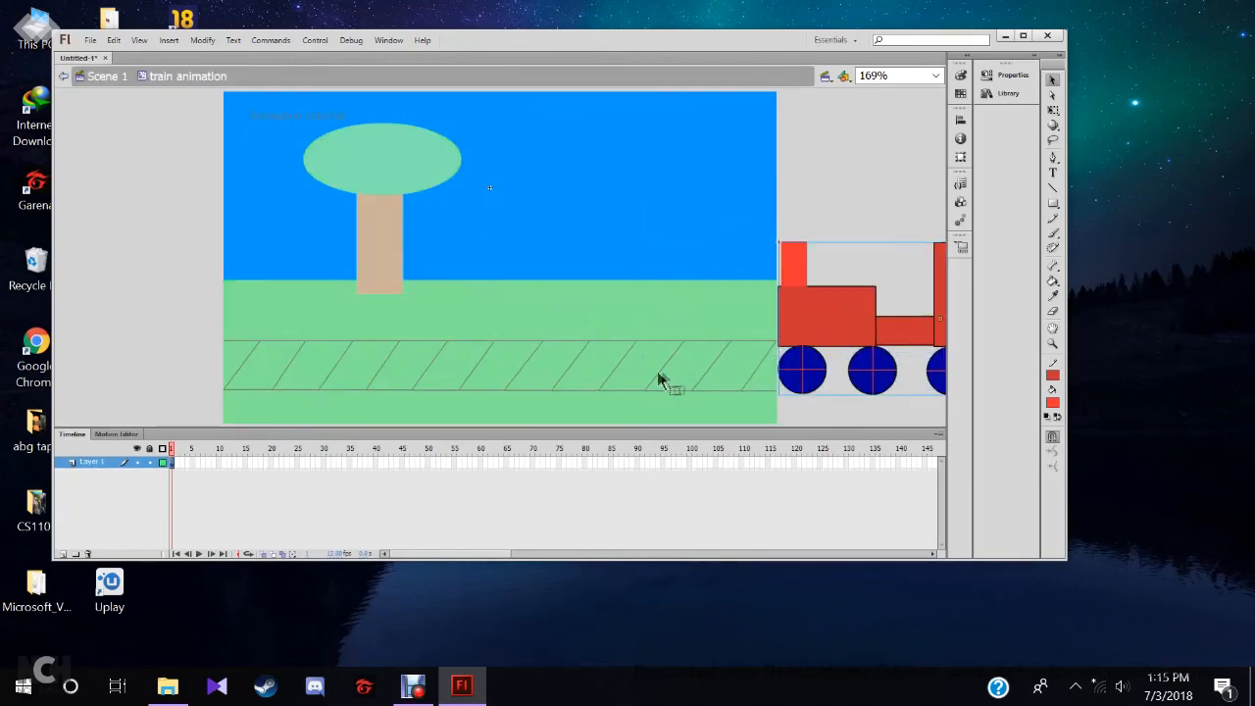
right_click(480, 462)
left_click(541, 267)
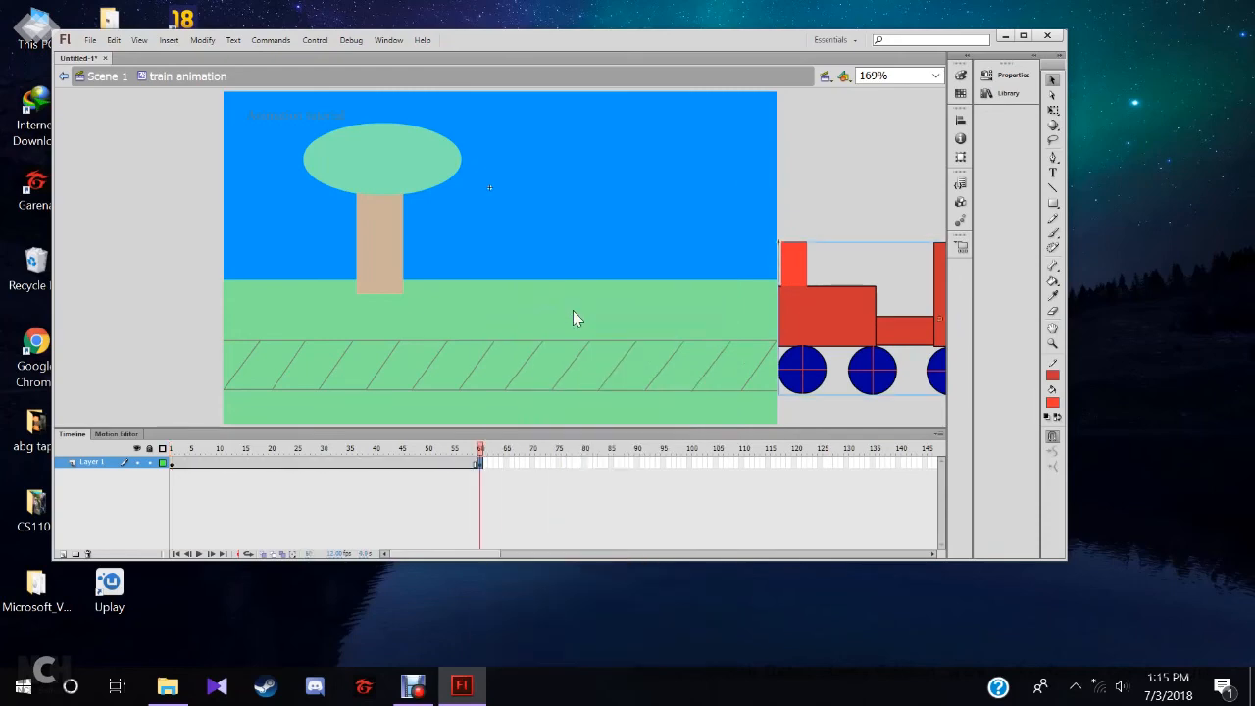
left_click_drag(816, 330, 174, 314)
Step: Insert a keyframe at frame 5 and shift the train slightly left onto the stage
left_click(192, 462)
left_click_drag(850, 319, 790, 320)
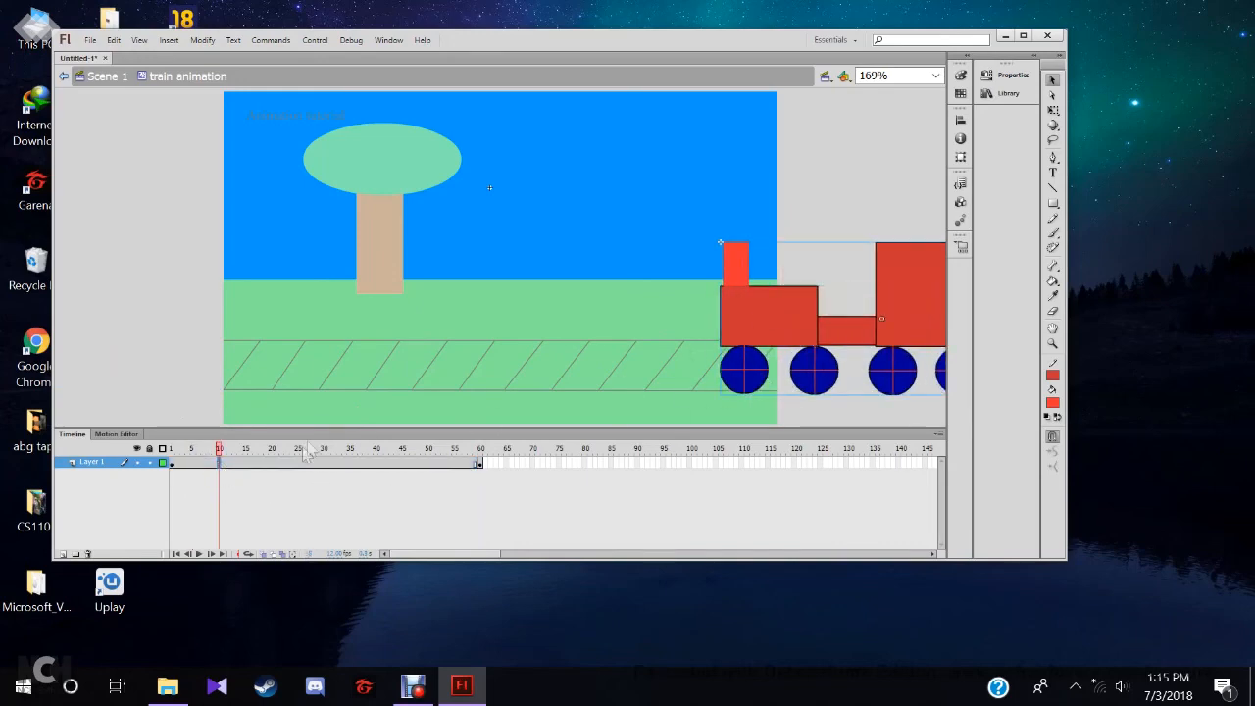
right_click(192, 462)
left_click(275, 311)
left_click_drag(822, 331, 758, 333)
Step: Insert keyframes at frames 10 and 15, moving the train further left along the track
right_click(217, 462)
left_click(328, 209)
right_click(217, 461)
left_click(259, 313)
right_click(245, 461)
left_click(289, 316)
left_click_drag(733, 328, 447, 314)
Step: Insert keyframes at frames 20, 25, 30 and 35 for the train's leftward run
right_click(271, 462)
left_click(315, 314)
right_click(297, 462)
left_click(341, 316)
right_click(323, 461)
left_click(448, 316)
right_click(350, 462)
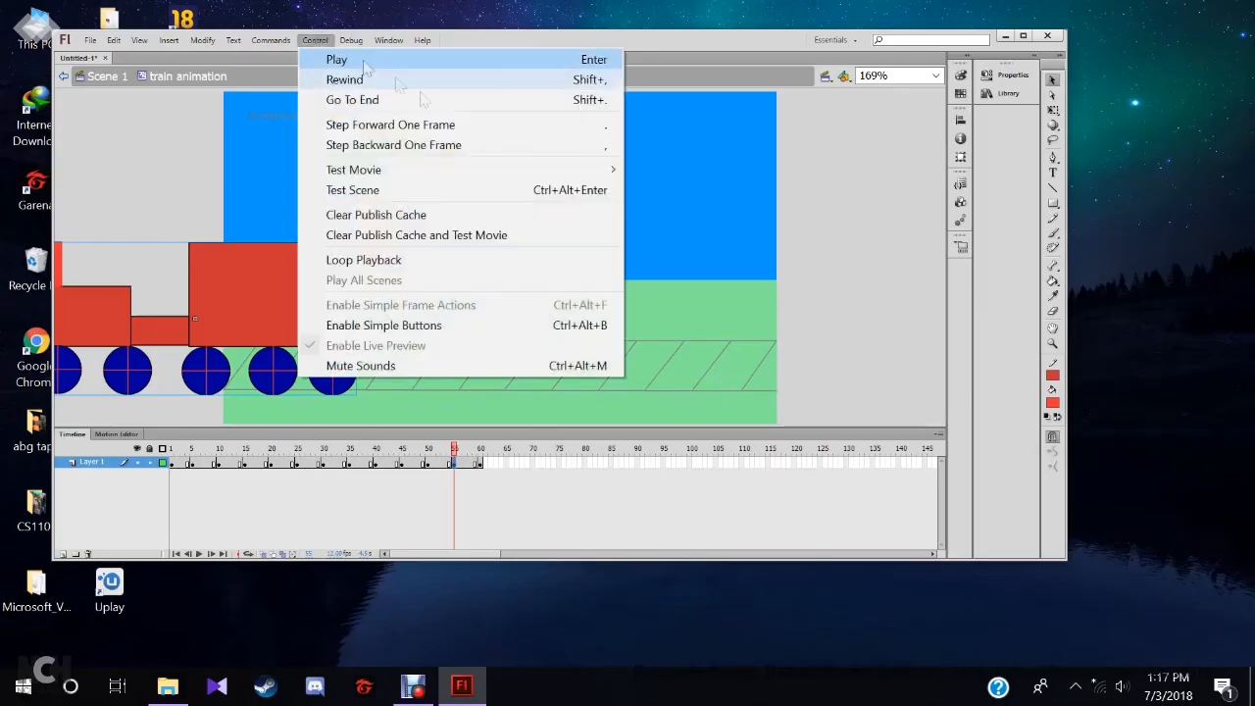
Step: Test the movie in Flash Professional to check the train's run, close the preview and return to Scene 1
mouse_move(578, 168)
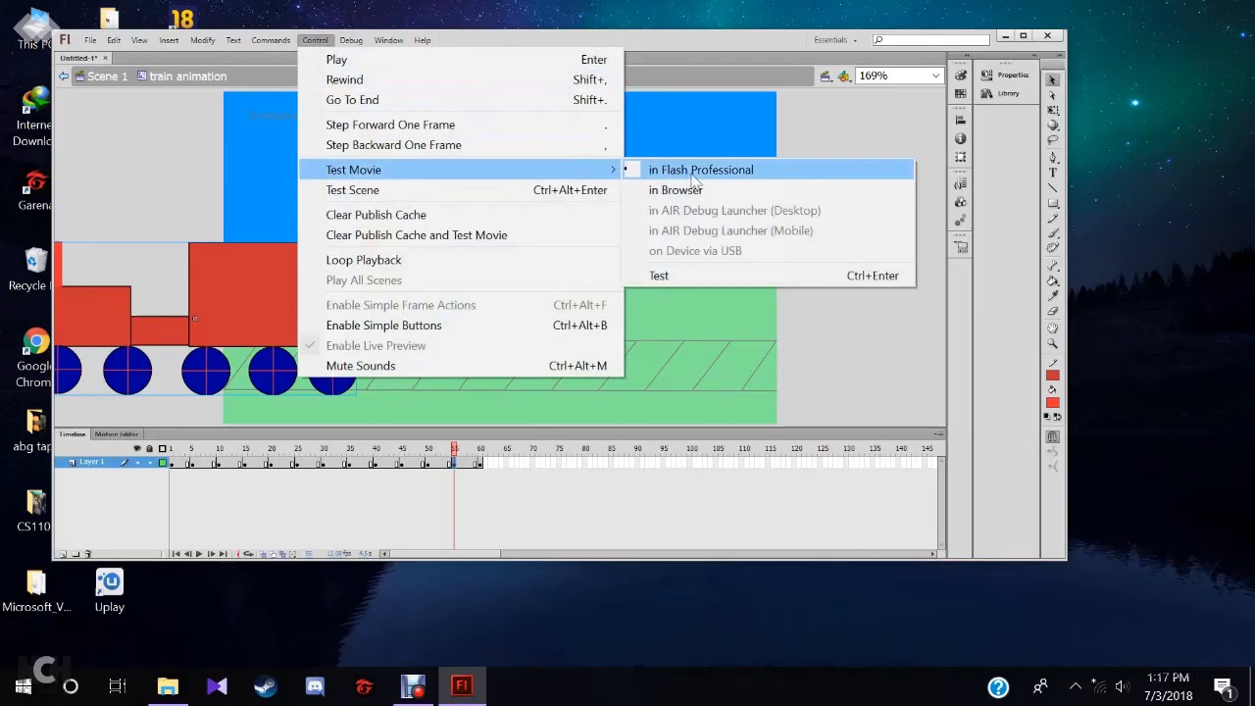
left_click(686, 168)
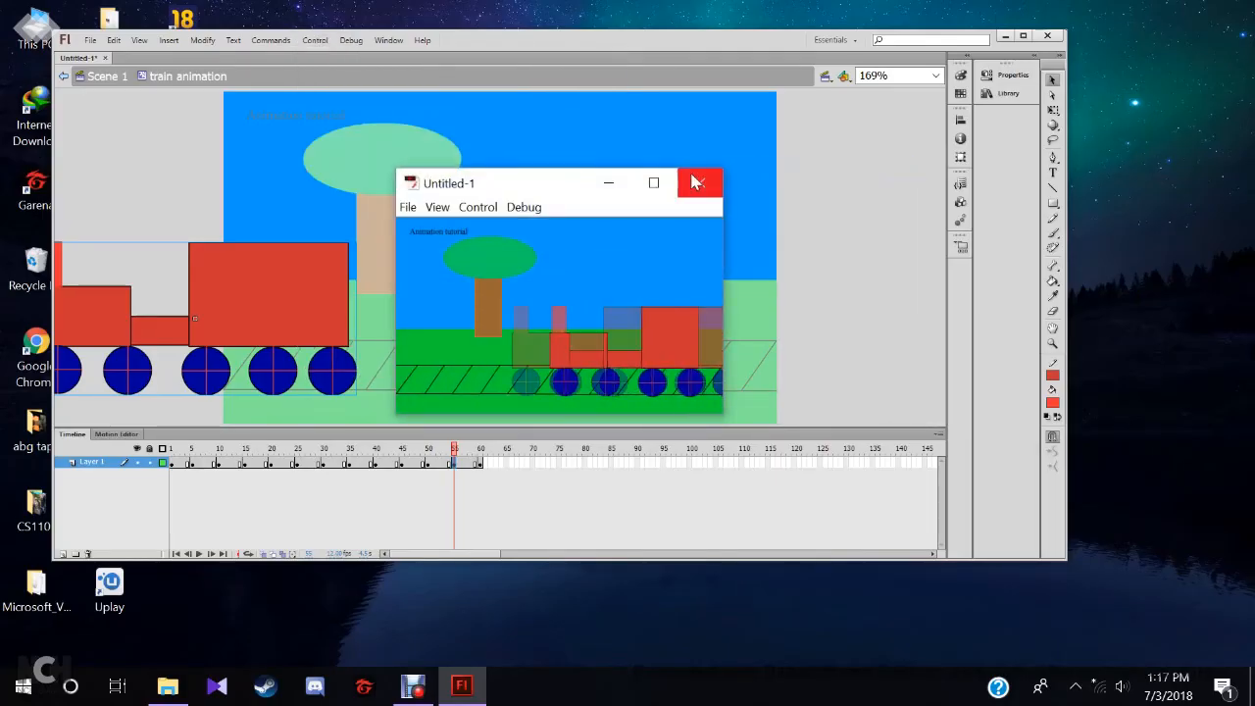
left_click(698, 182)
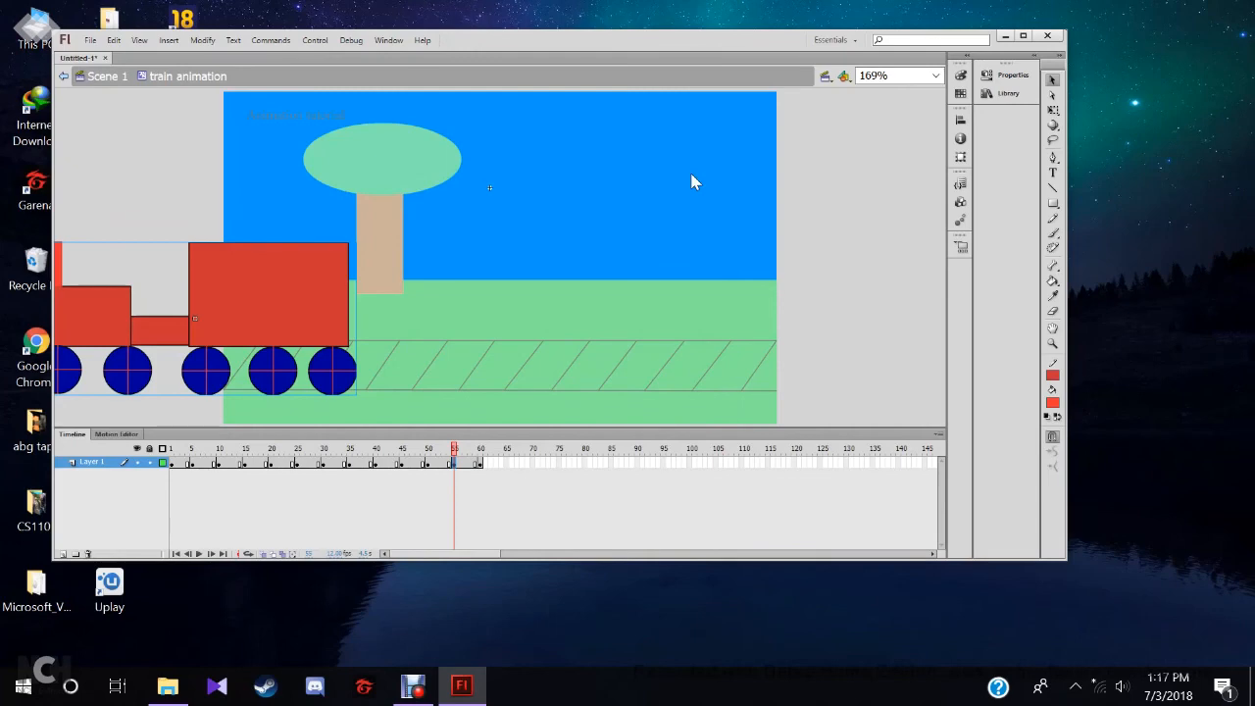
double_click(692, 182)
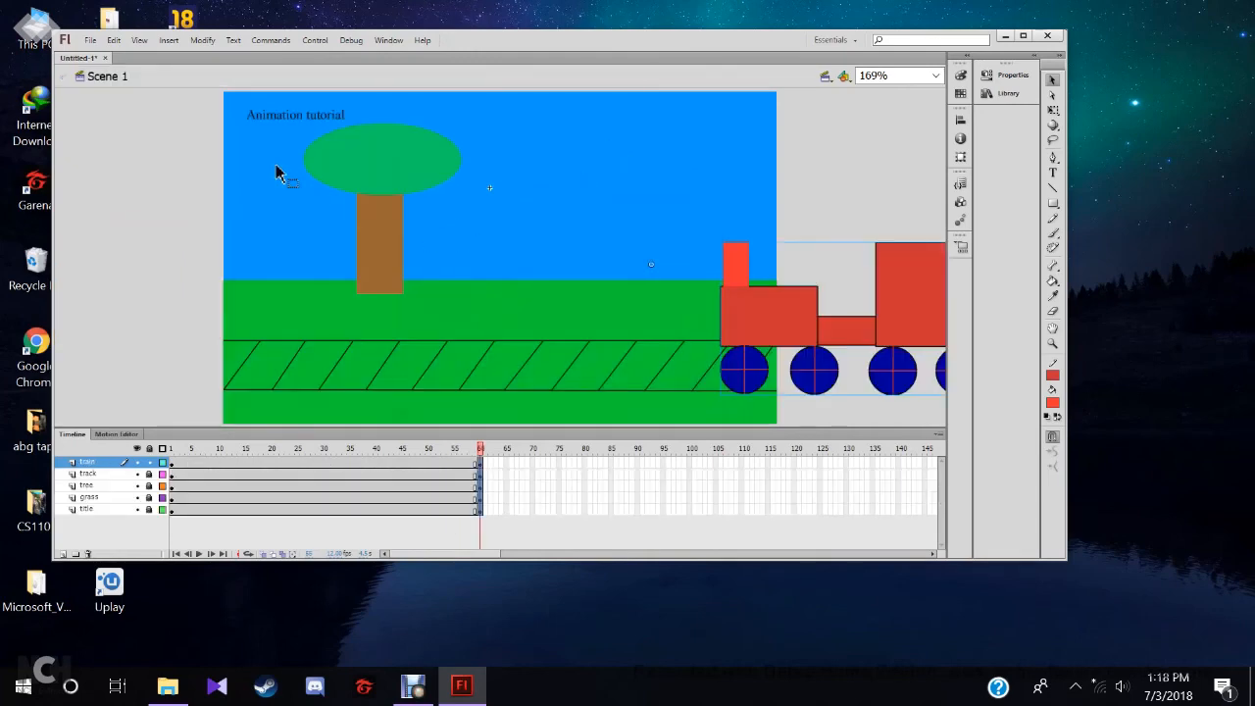
Step: Save the document to the Desktop as "animation tutorial" in Flash CS6 Document format
left_click(90, 40)
left_click(142, 208)
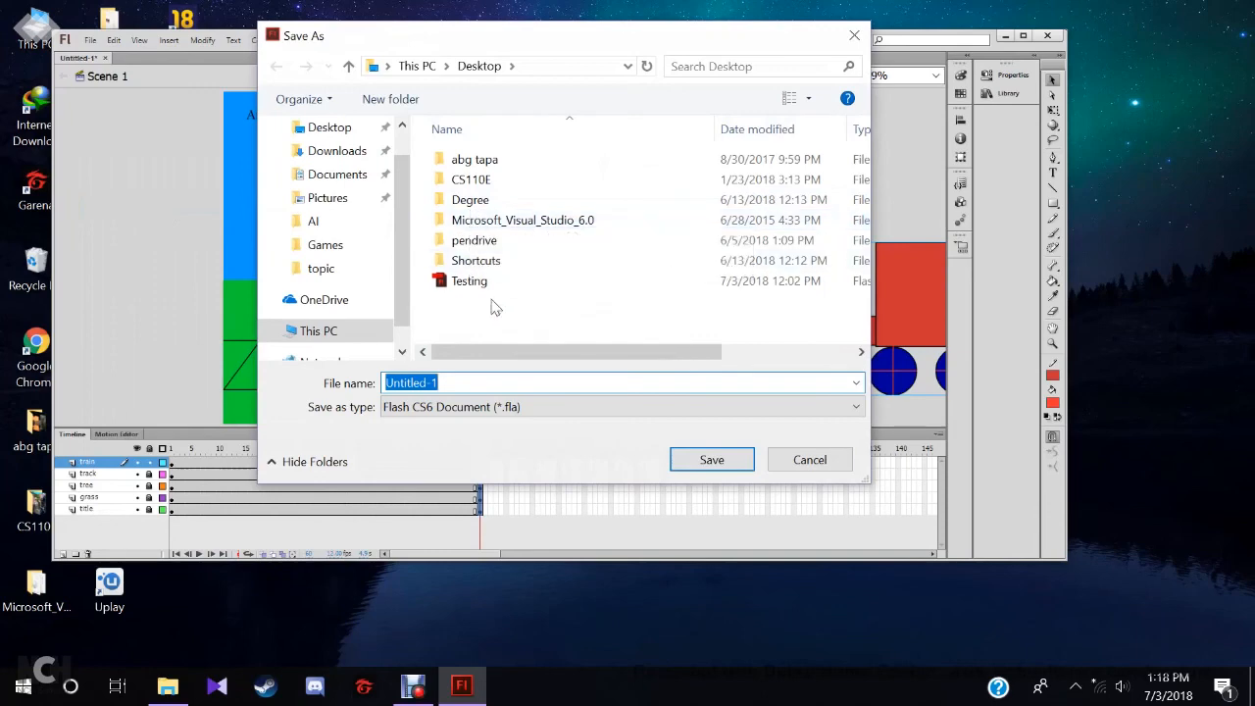
type("animation tutoria")
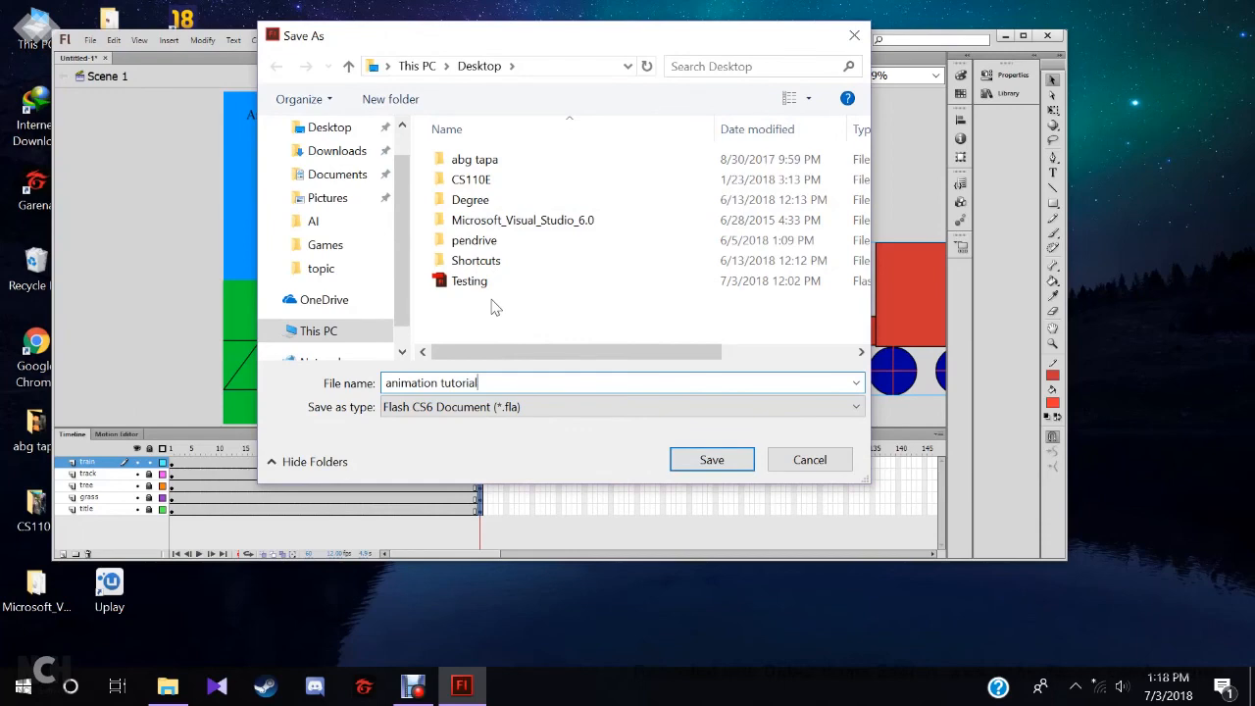
left_click(711, 459)
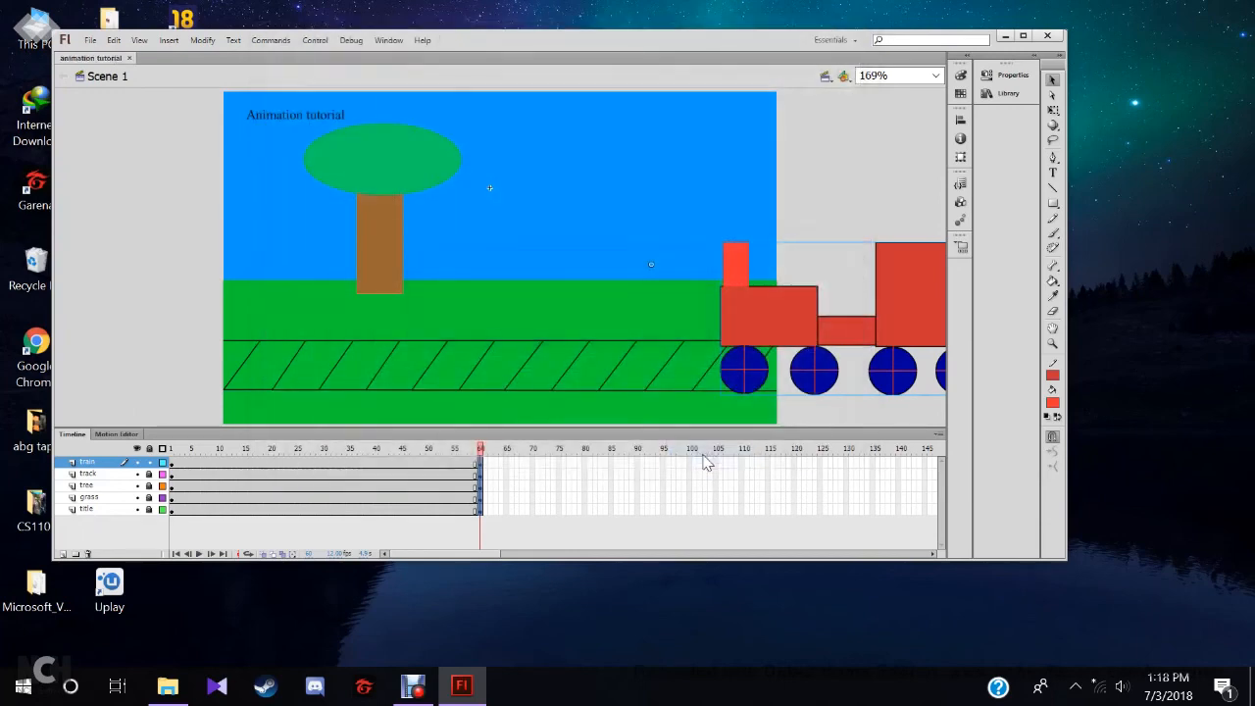